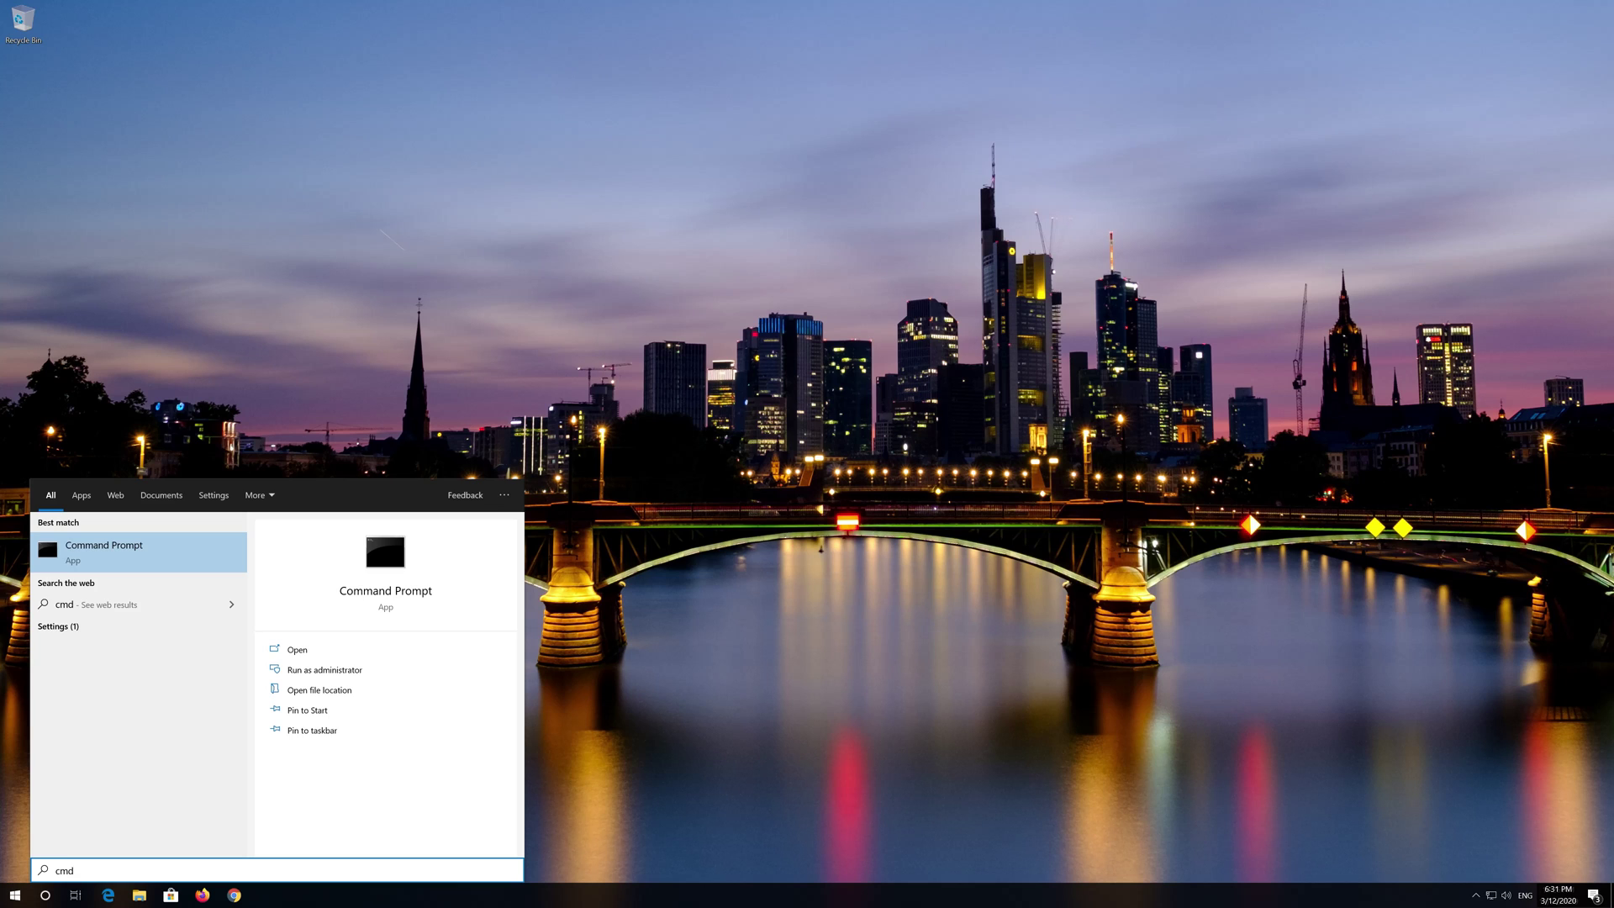
# Run Command Prompt as administrator and approve the UAC prompt
pyautogui.rightClick(164, 560)
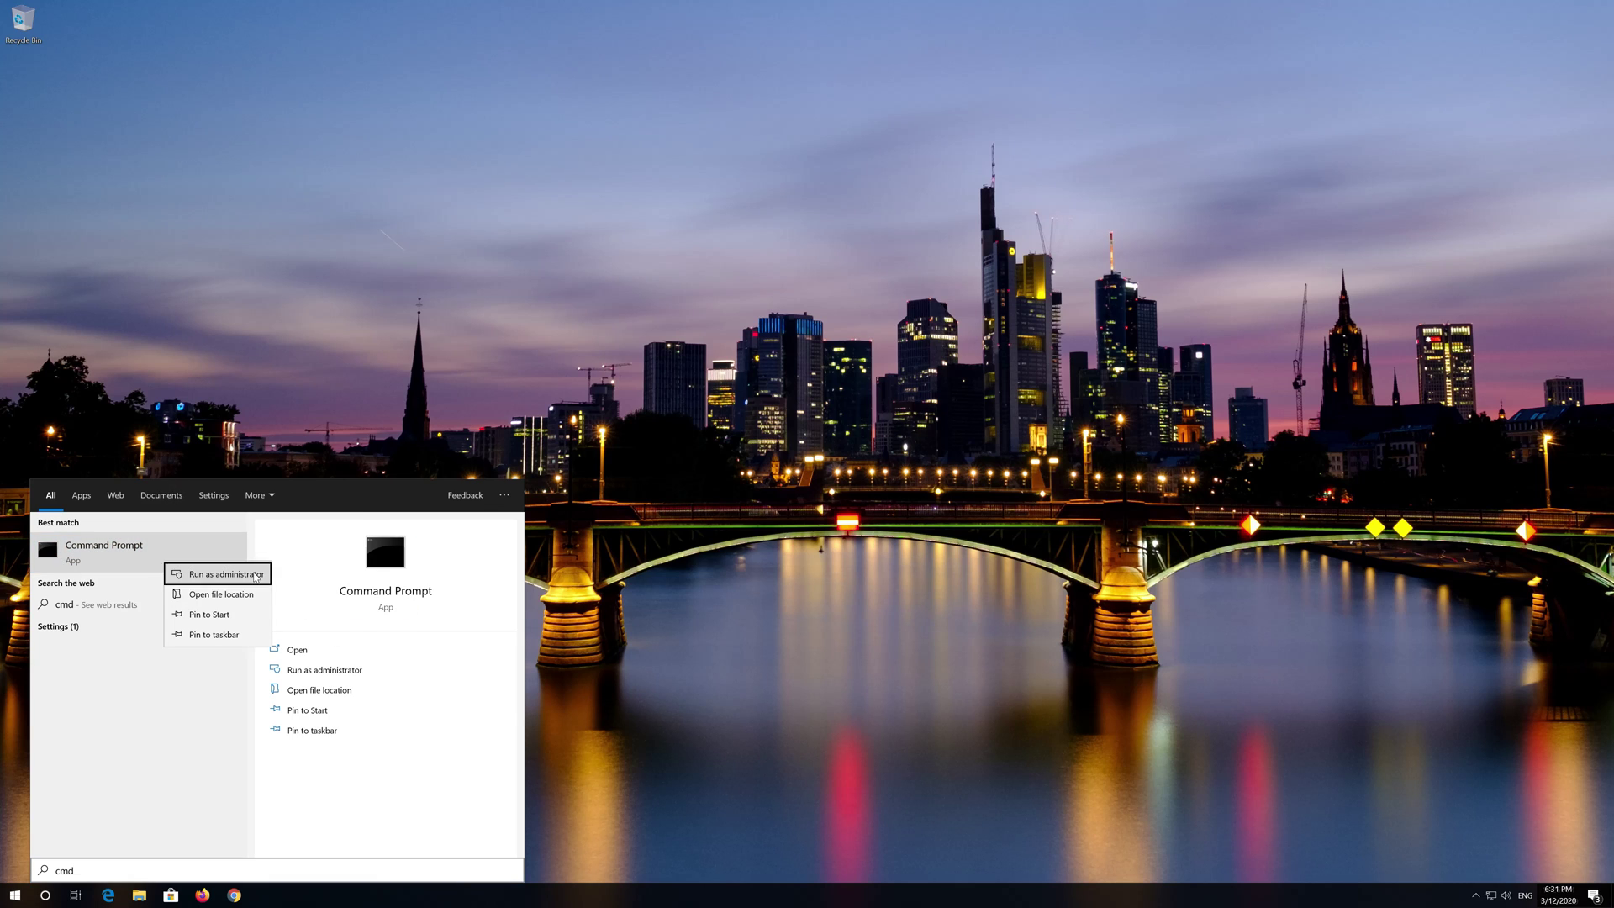
pyautogui.click(255, 577)
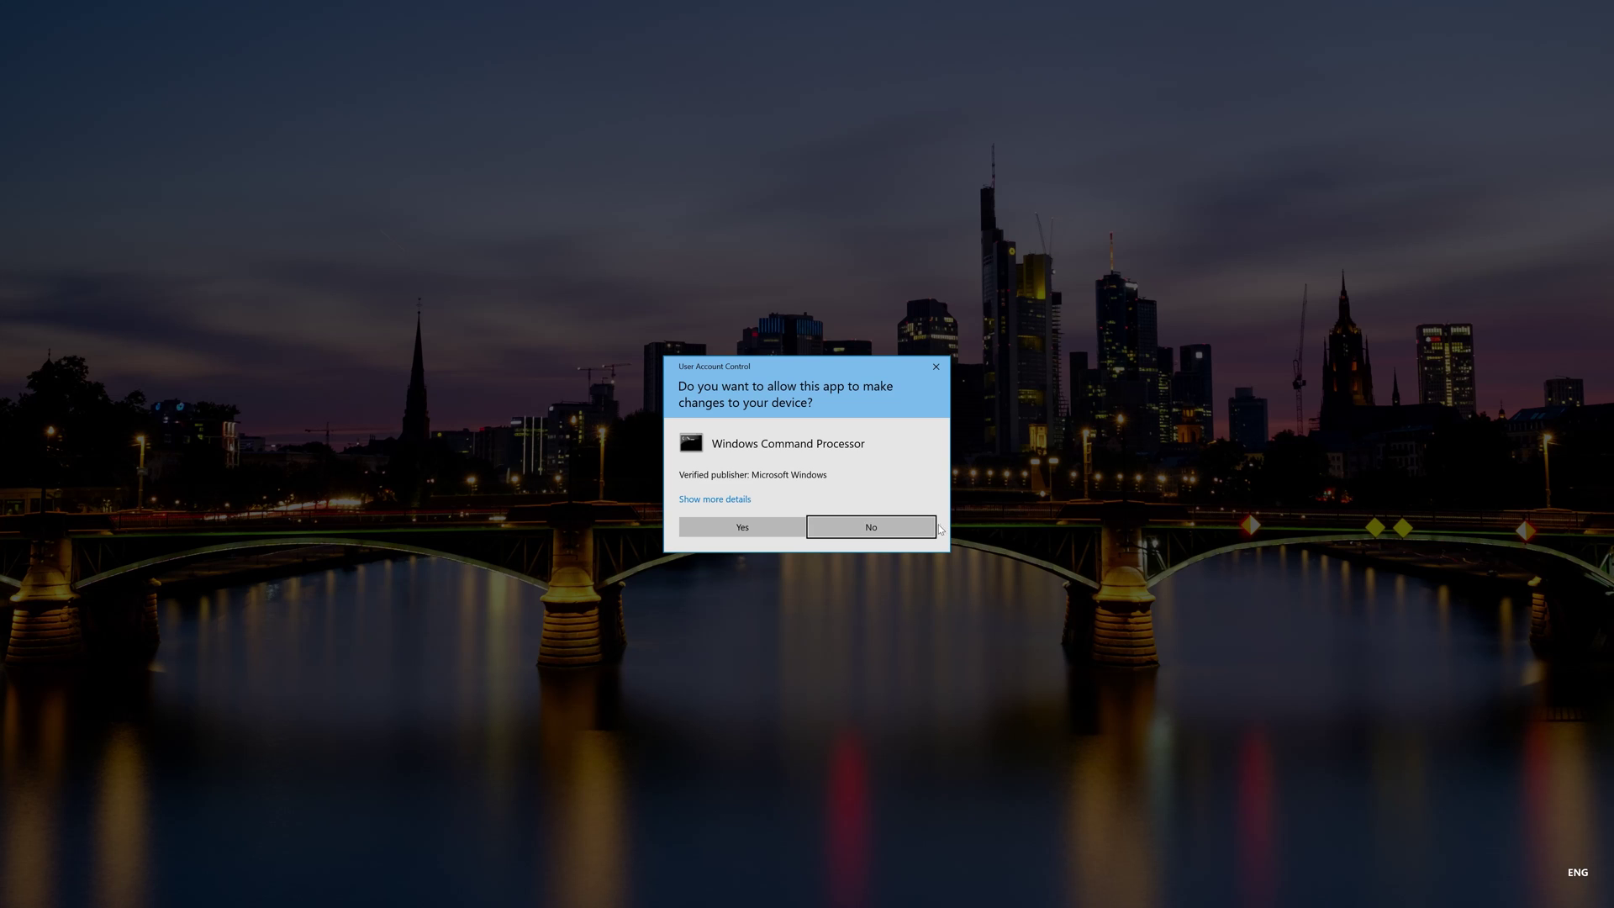
pyautogui.click(773, 529)
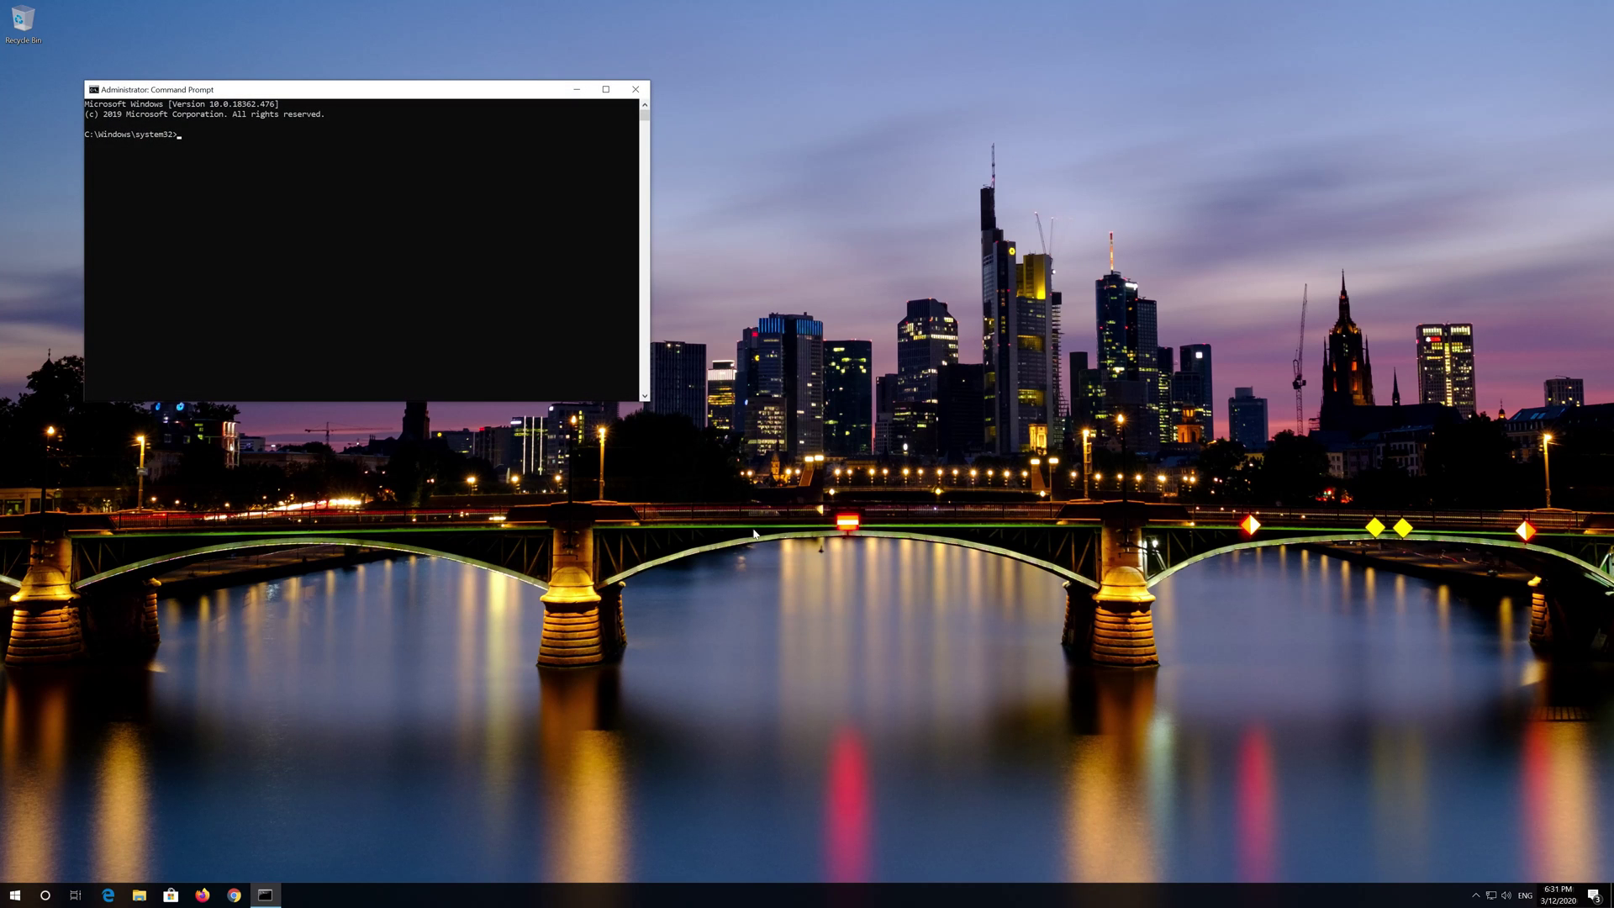
# Move the console window toward the screen centre and enlarge it
pyautogui.moveTo(488, 91); pyautogui.dragTo(862, 264)
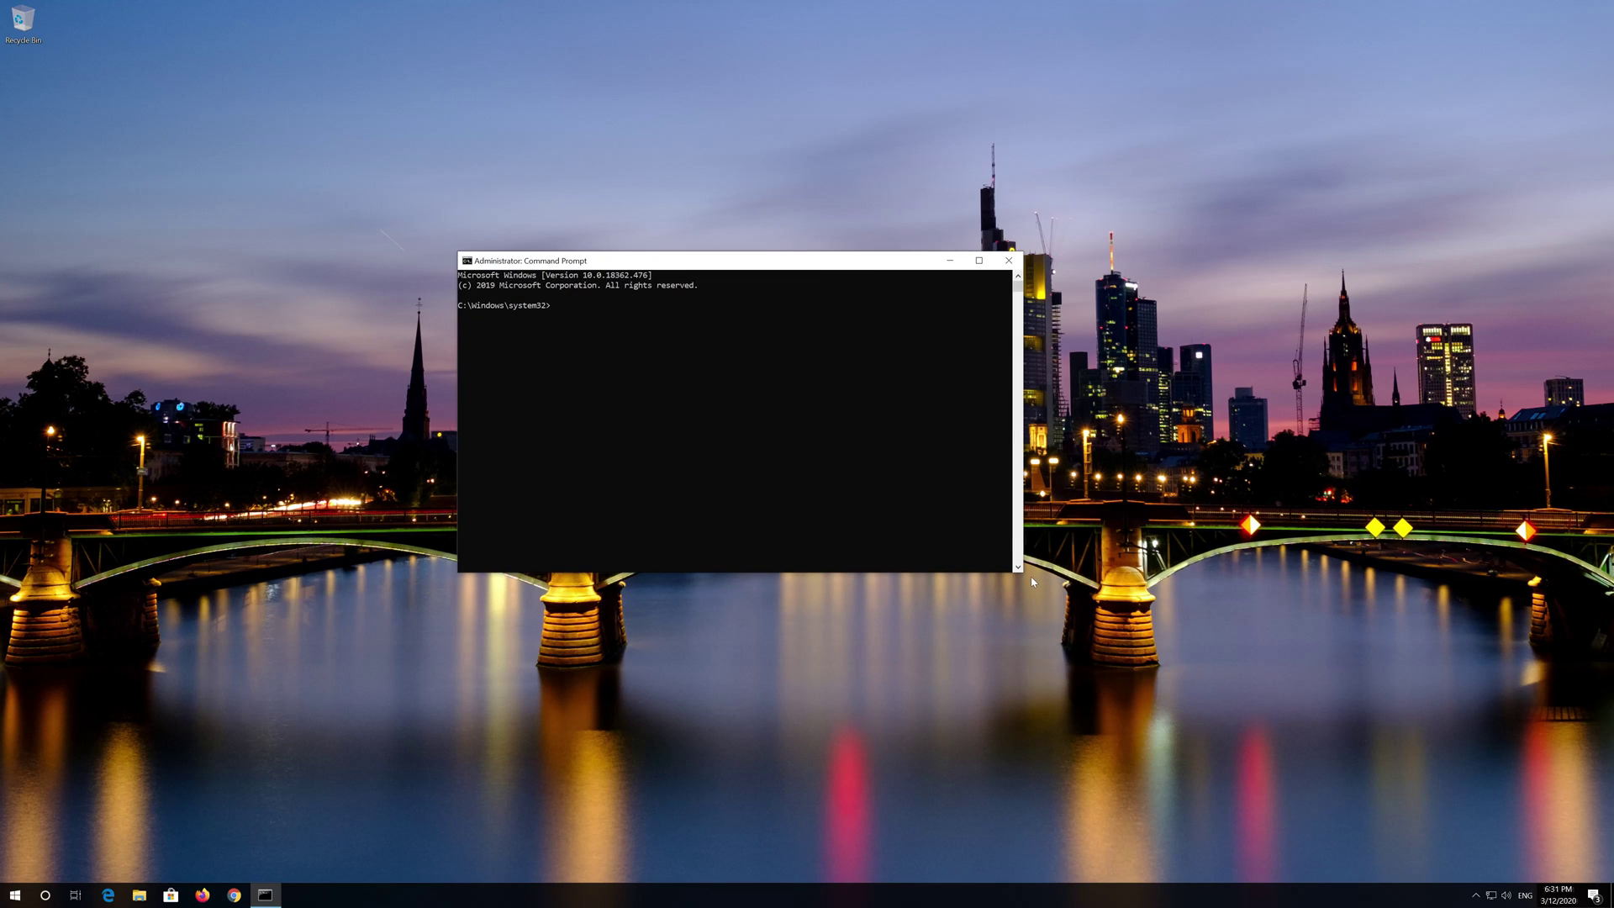
pyautogui.moveTo(1024, 577); pyautogui.dragTo(1119, 607)
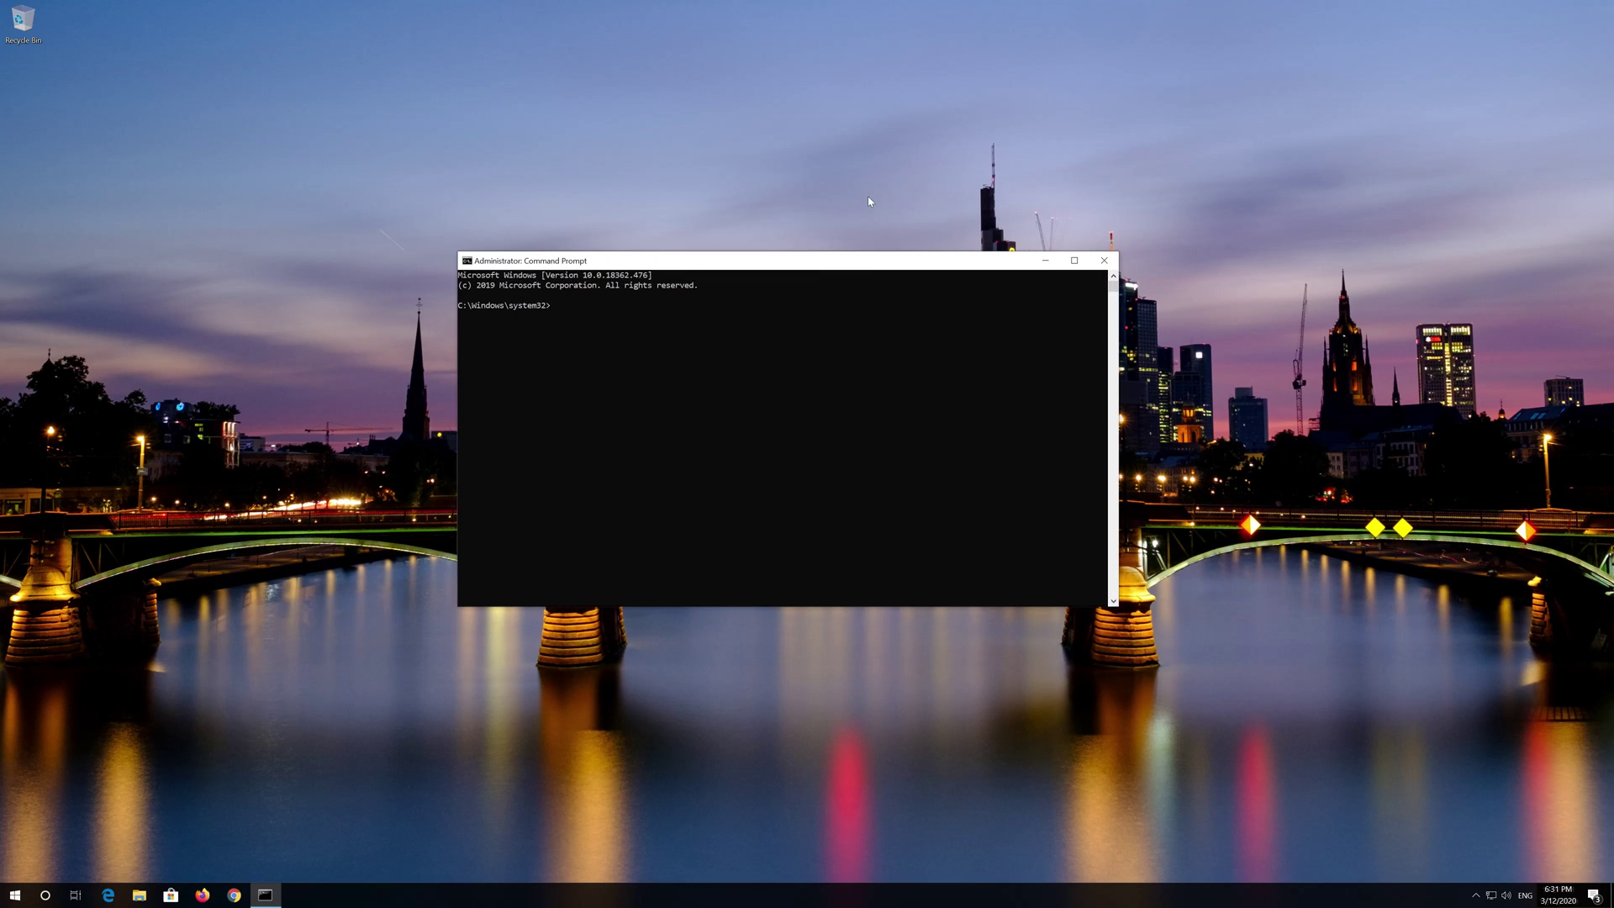
pyautogui.moveTo(882, 254); pyautogui.dragTo(902, 245)
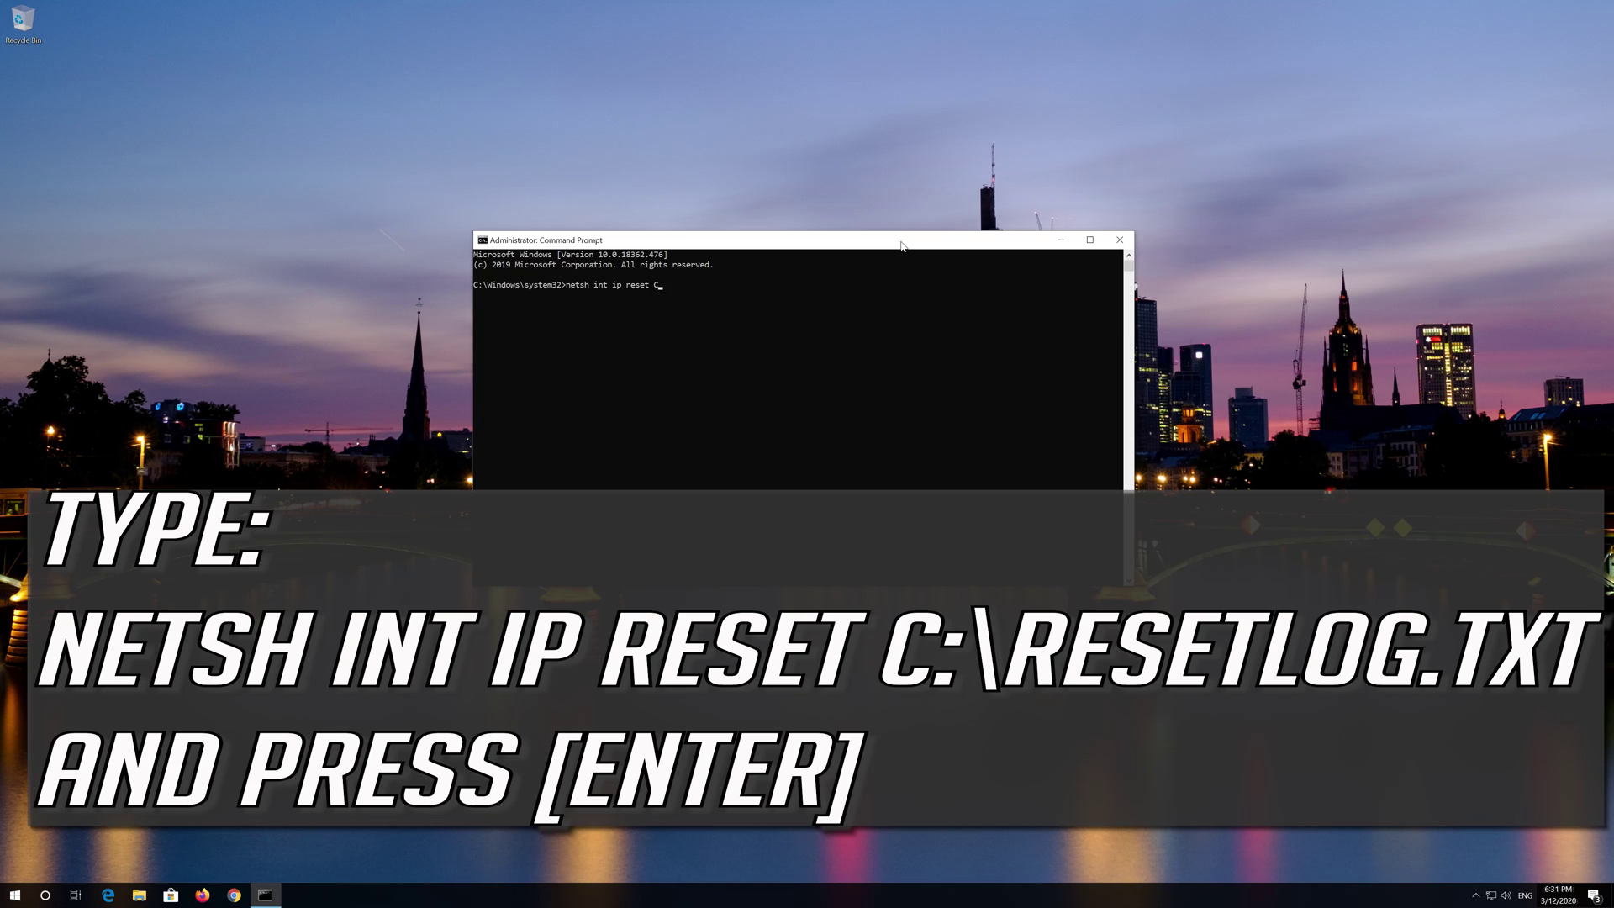
# Run 'netsh int ip reset C:\resetlog.txt', then 'netsh winsock reset'
pyautogui.write('setlog.txt')
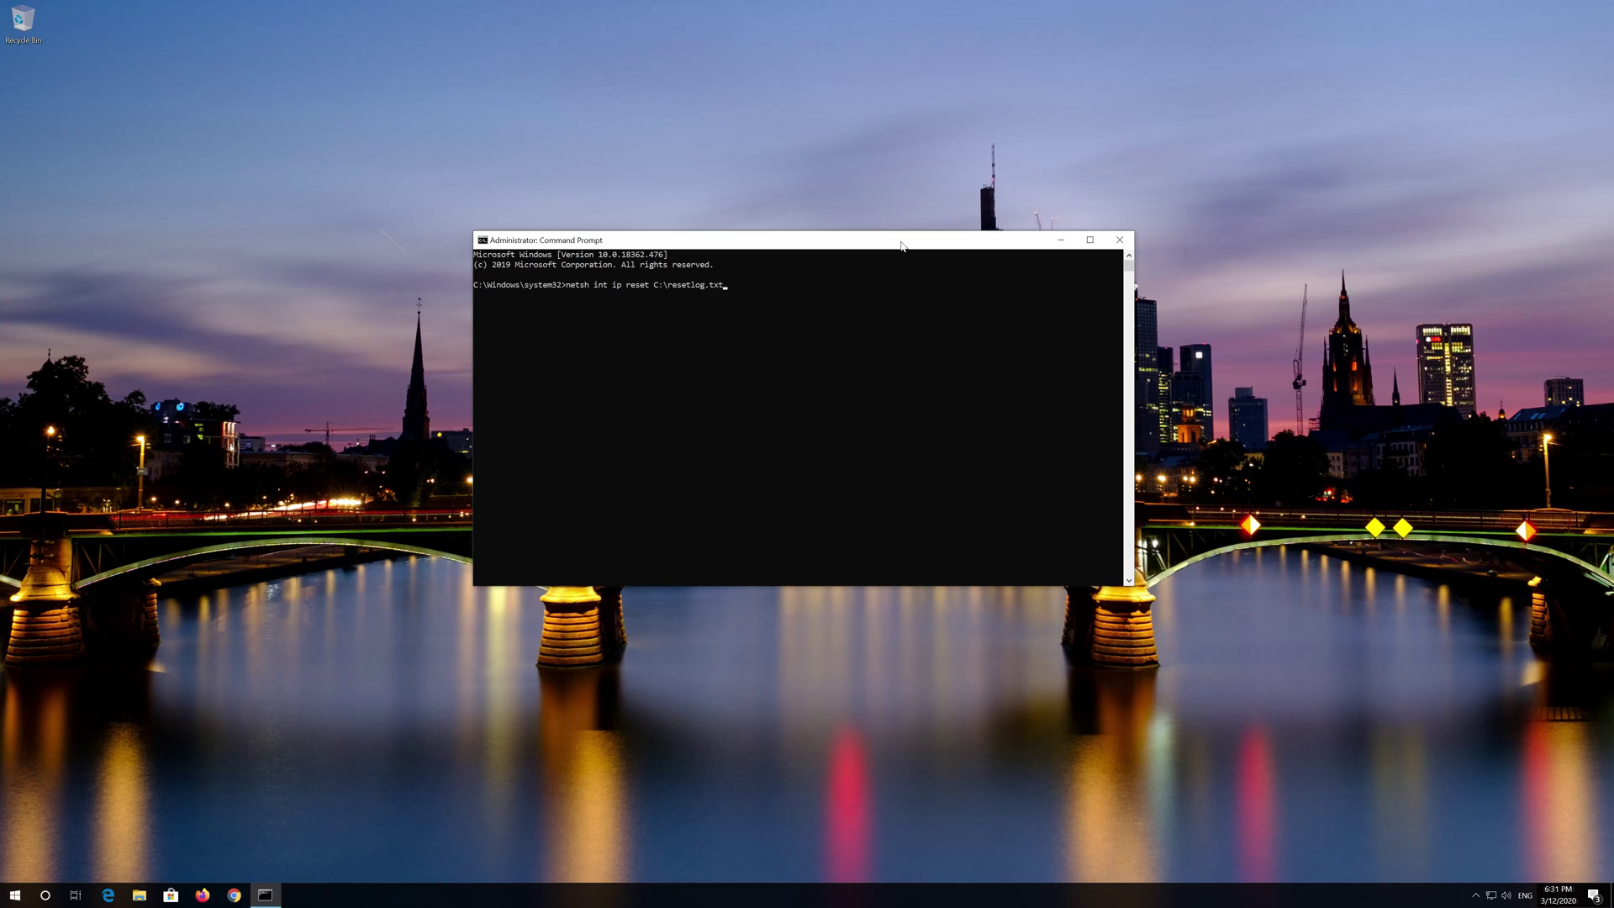
pyautogui.press('Return')
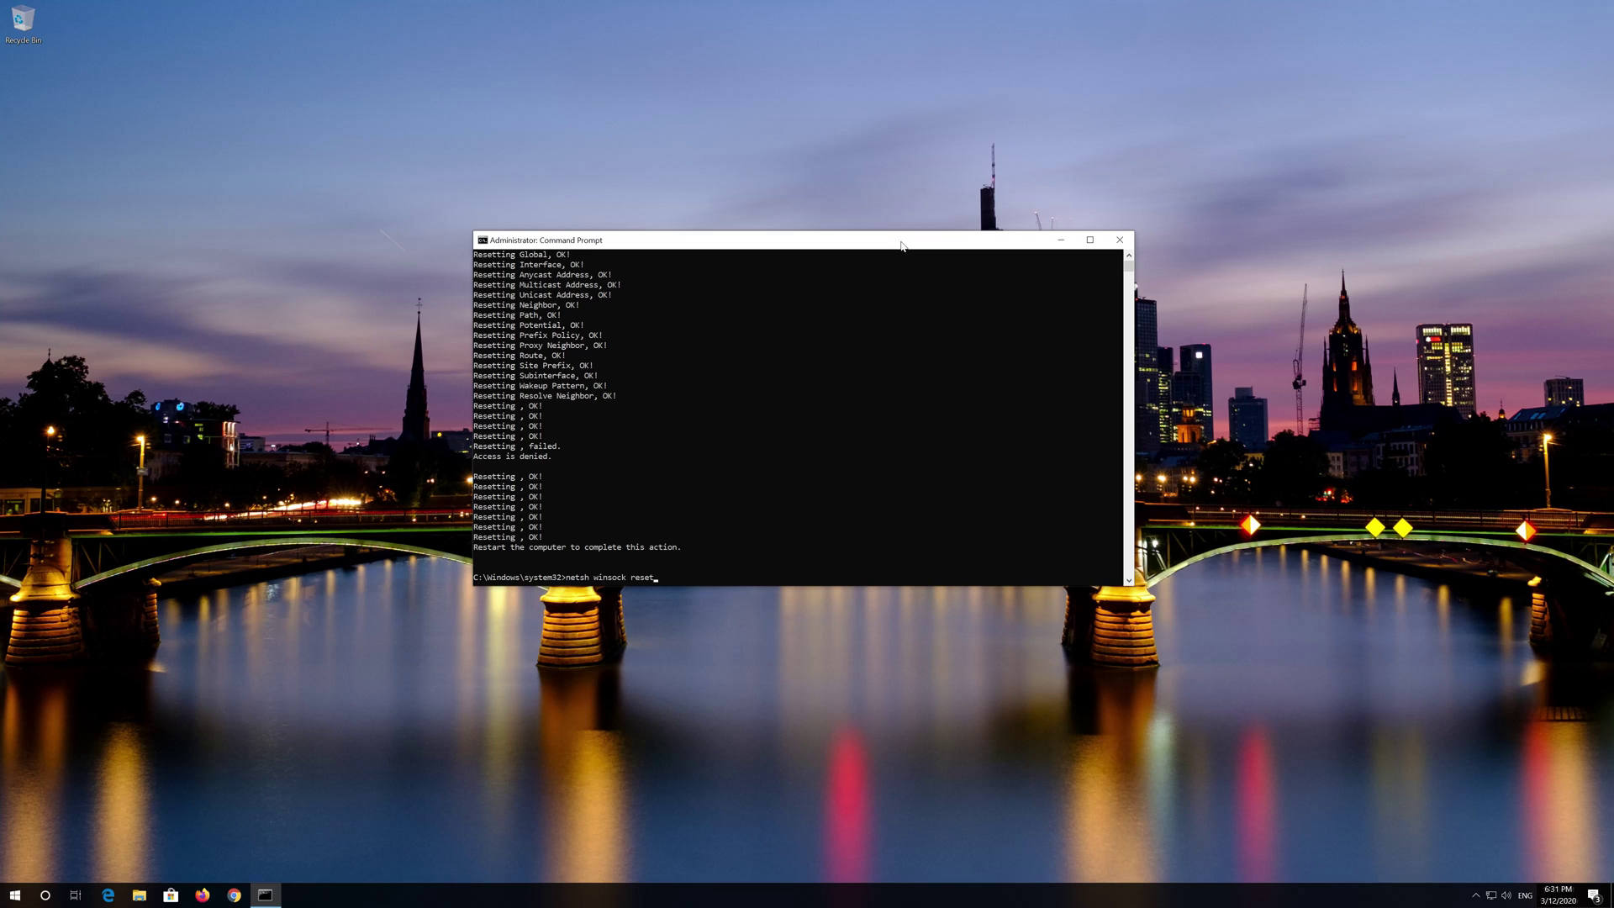
pyautogui.press('Return')
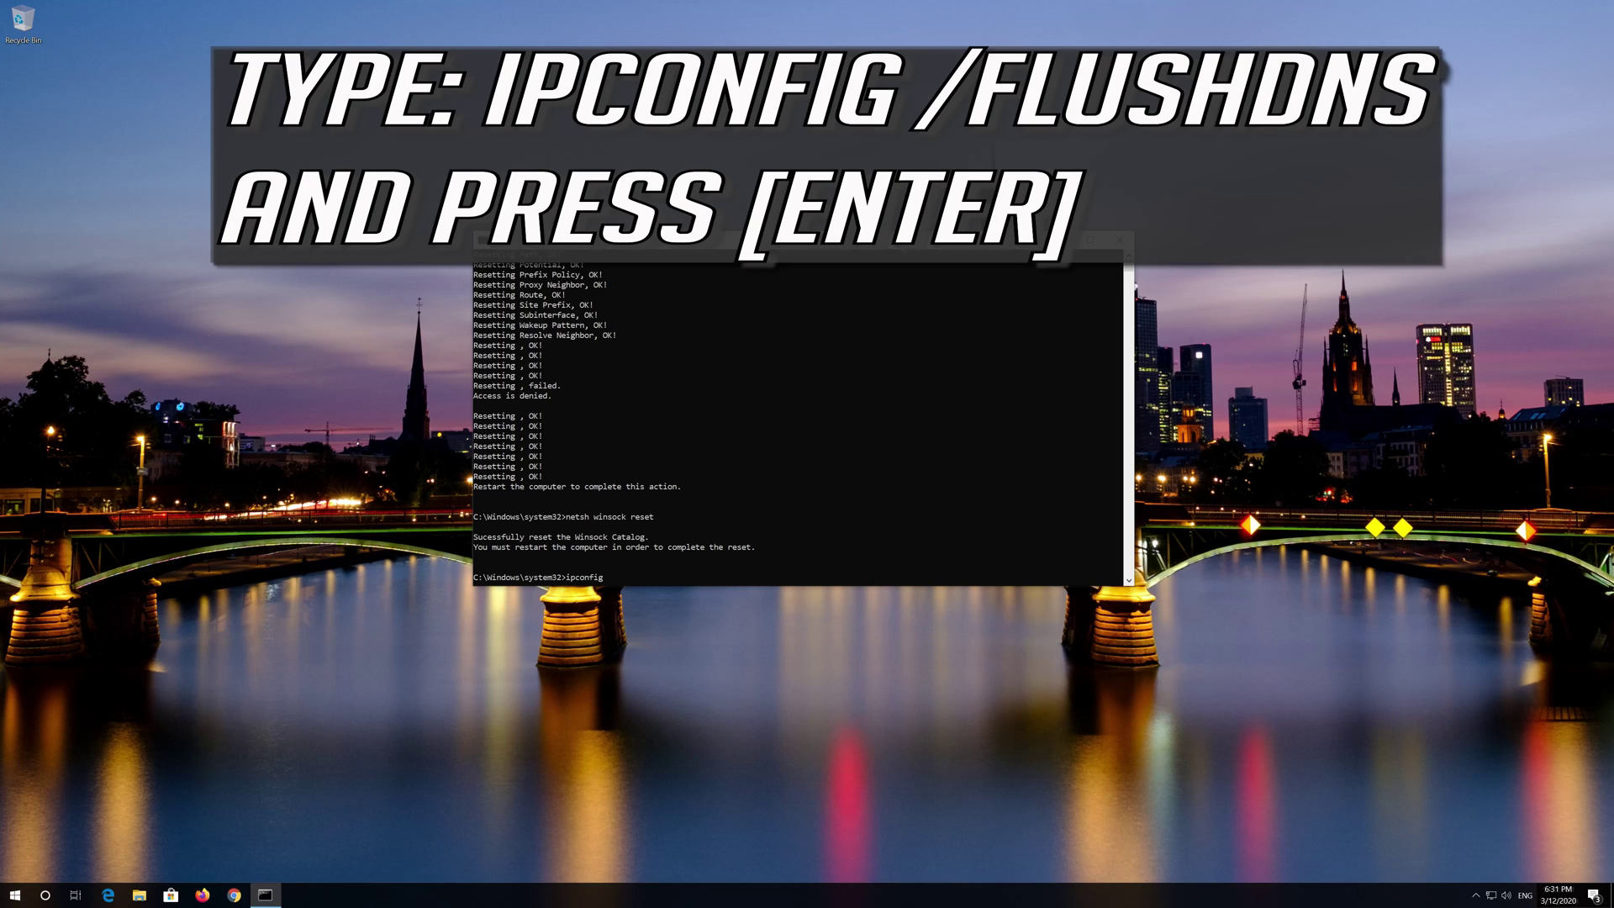
# Flush the DNS cache with 'ipconfig /flushdns' and exit Command Prompt
pyautogui.write('flushdns')
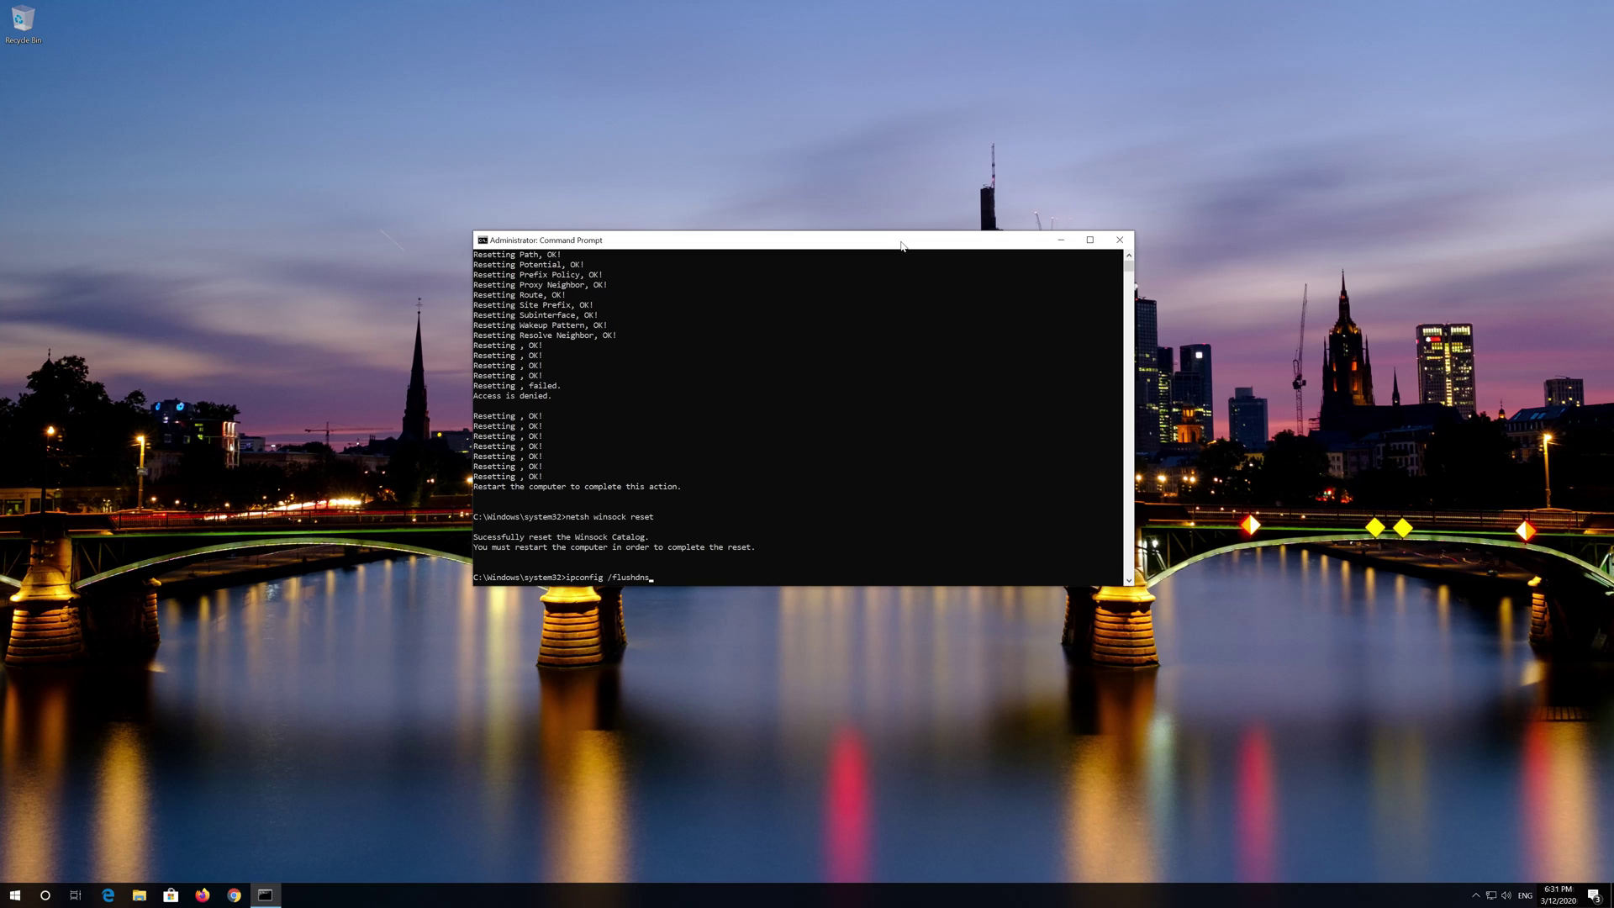
pyautogui.press('Return')
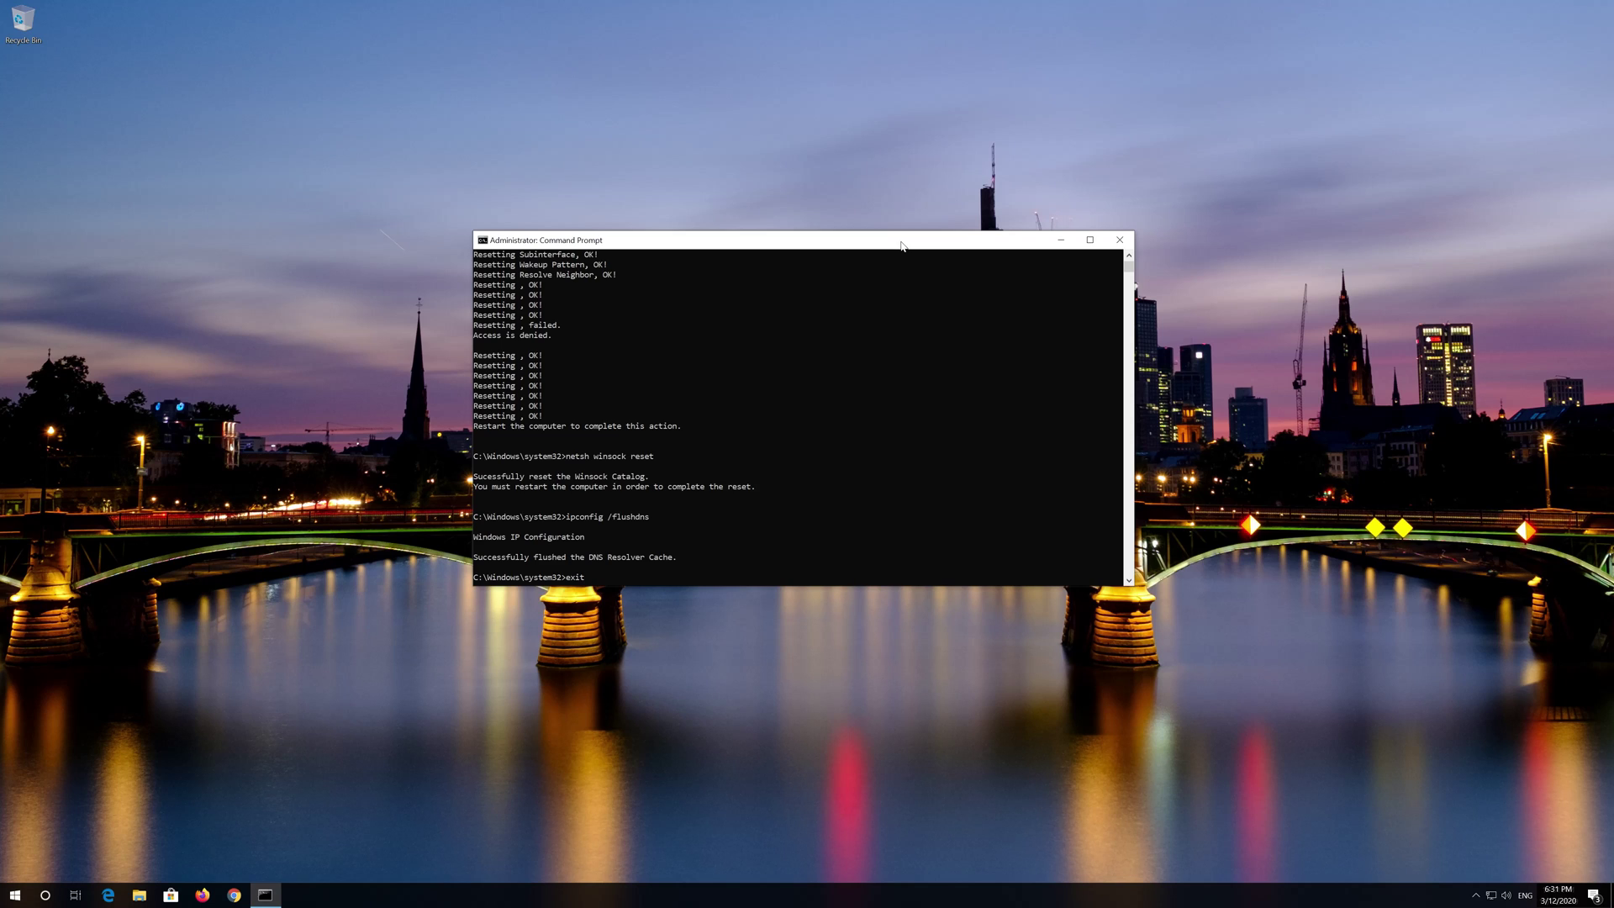
pyautogui.press('Return')
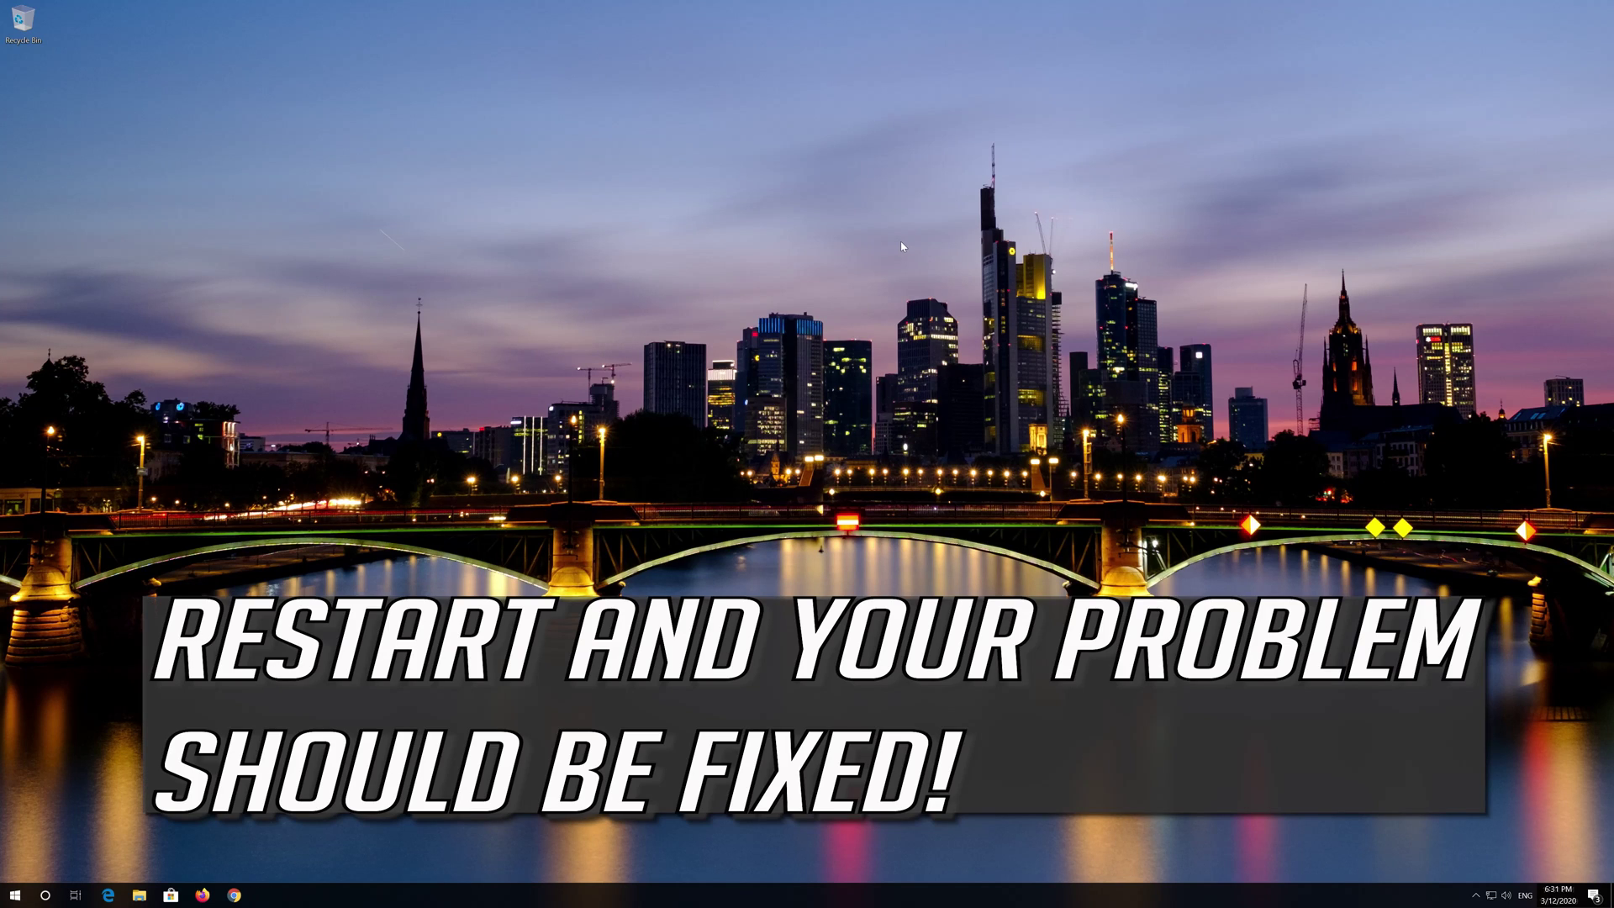
# Restart the computer from the Start menu's power options
pyautogui.click(7, 896)
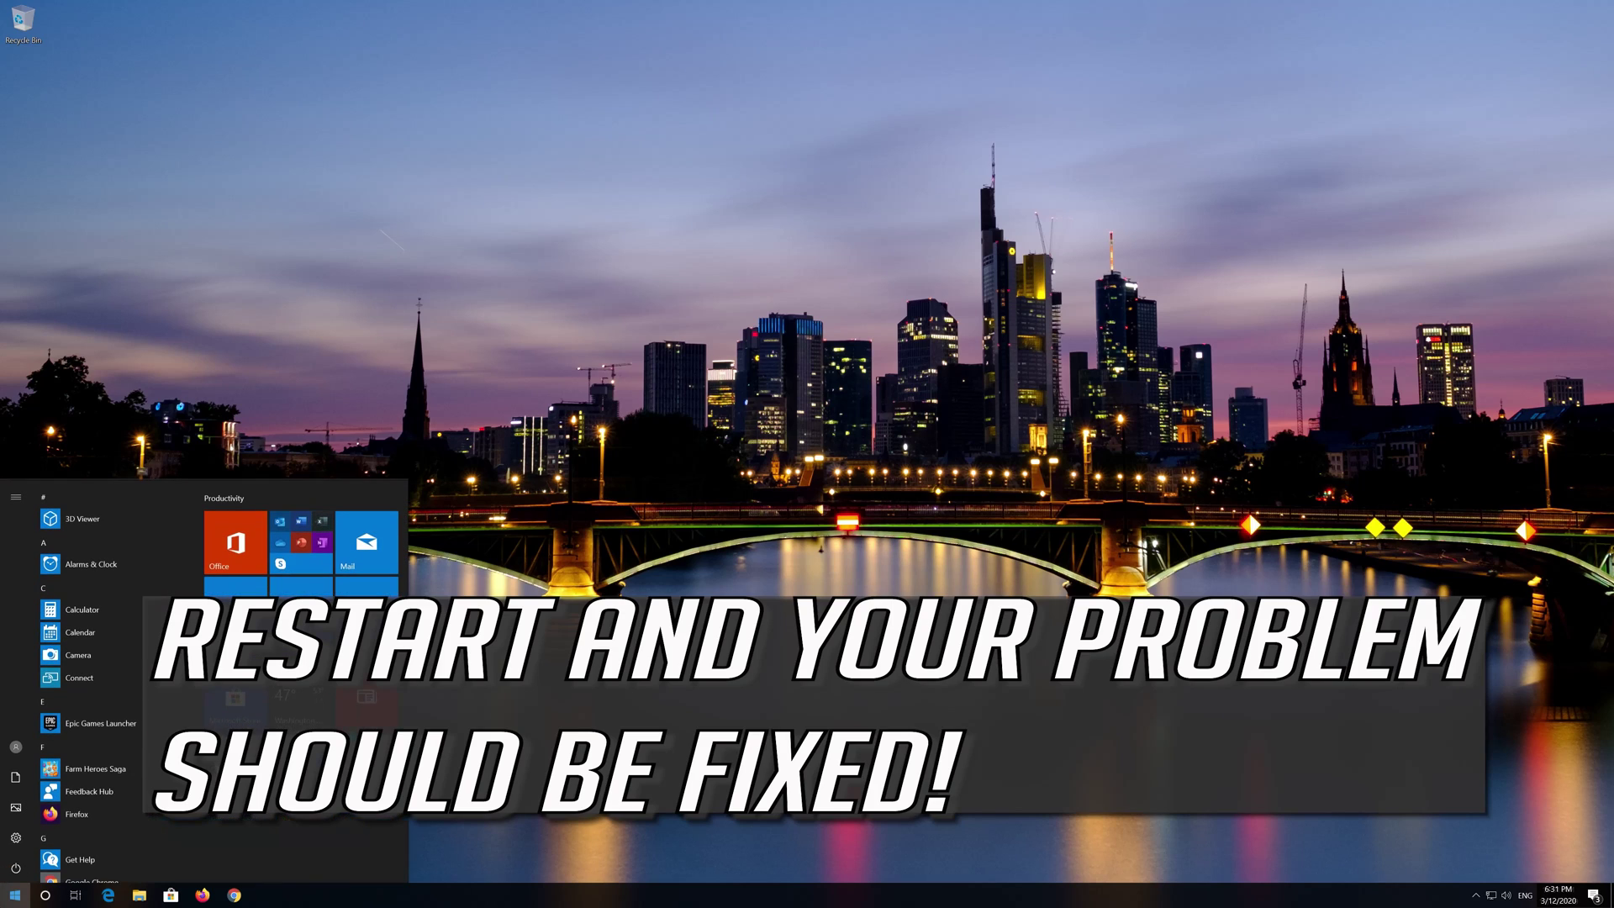
pyautogui.click(15, 868)
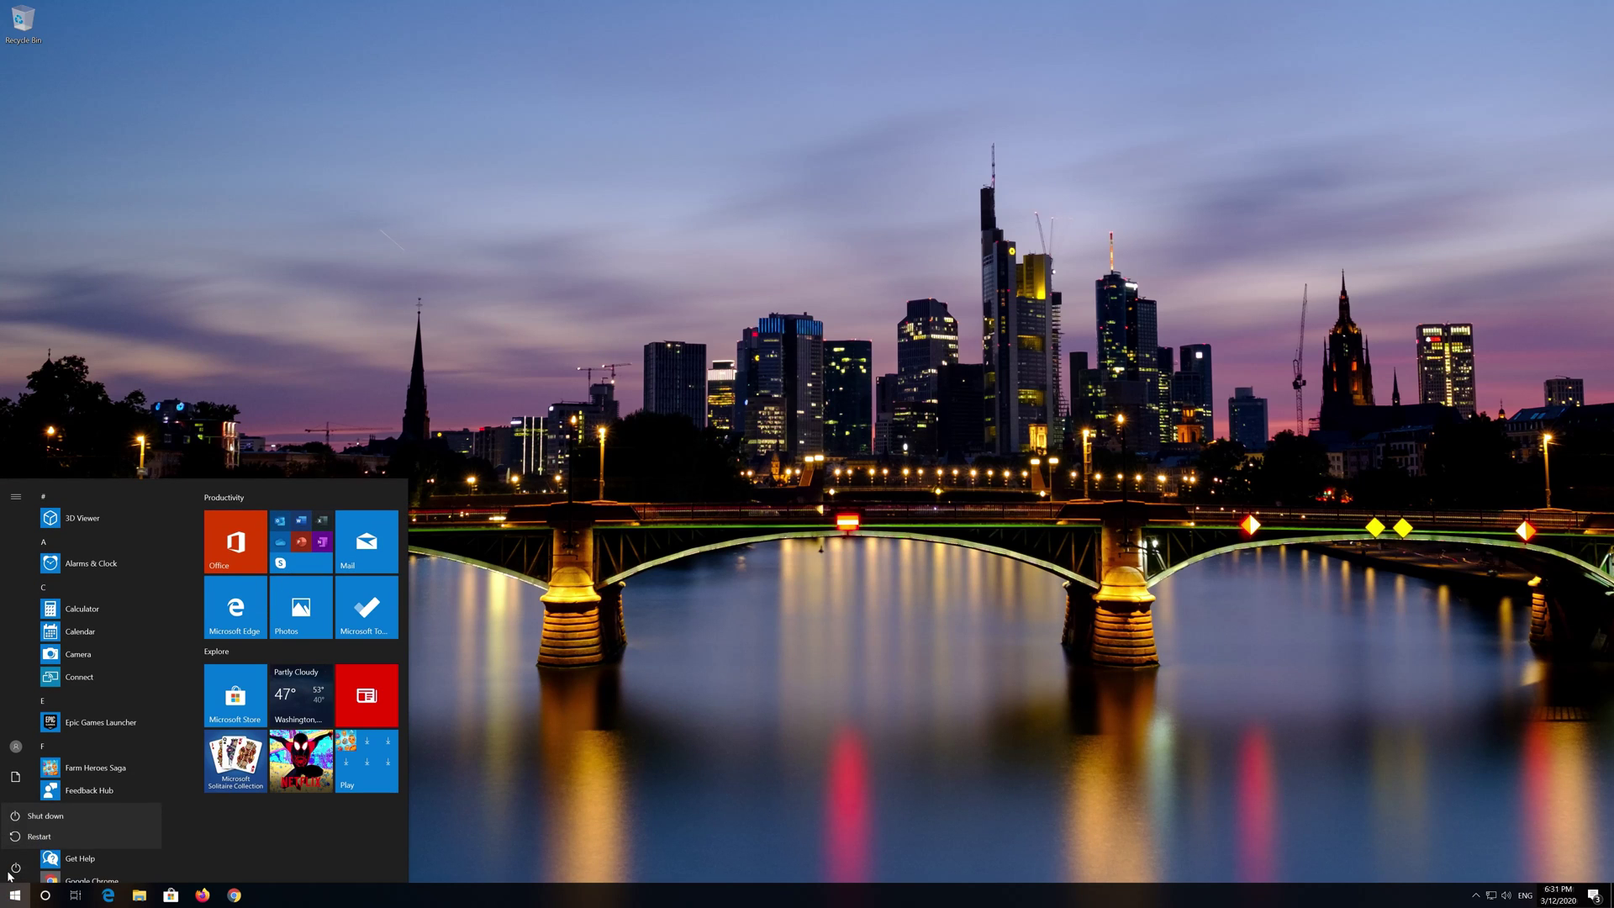
pyautogui.click(38, 835)
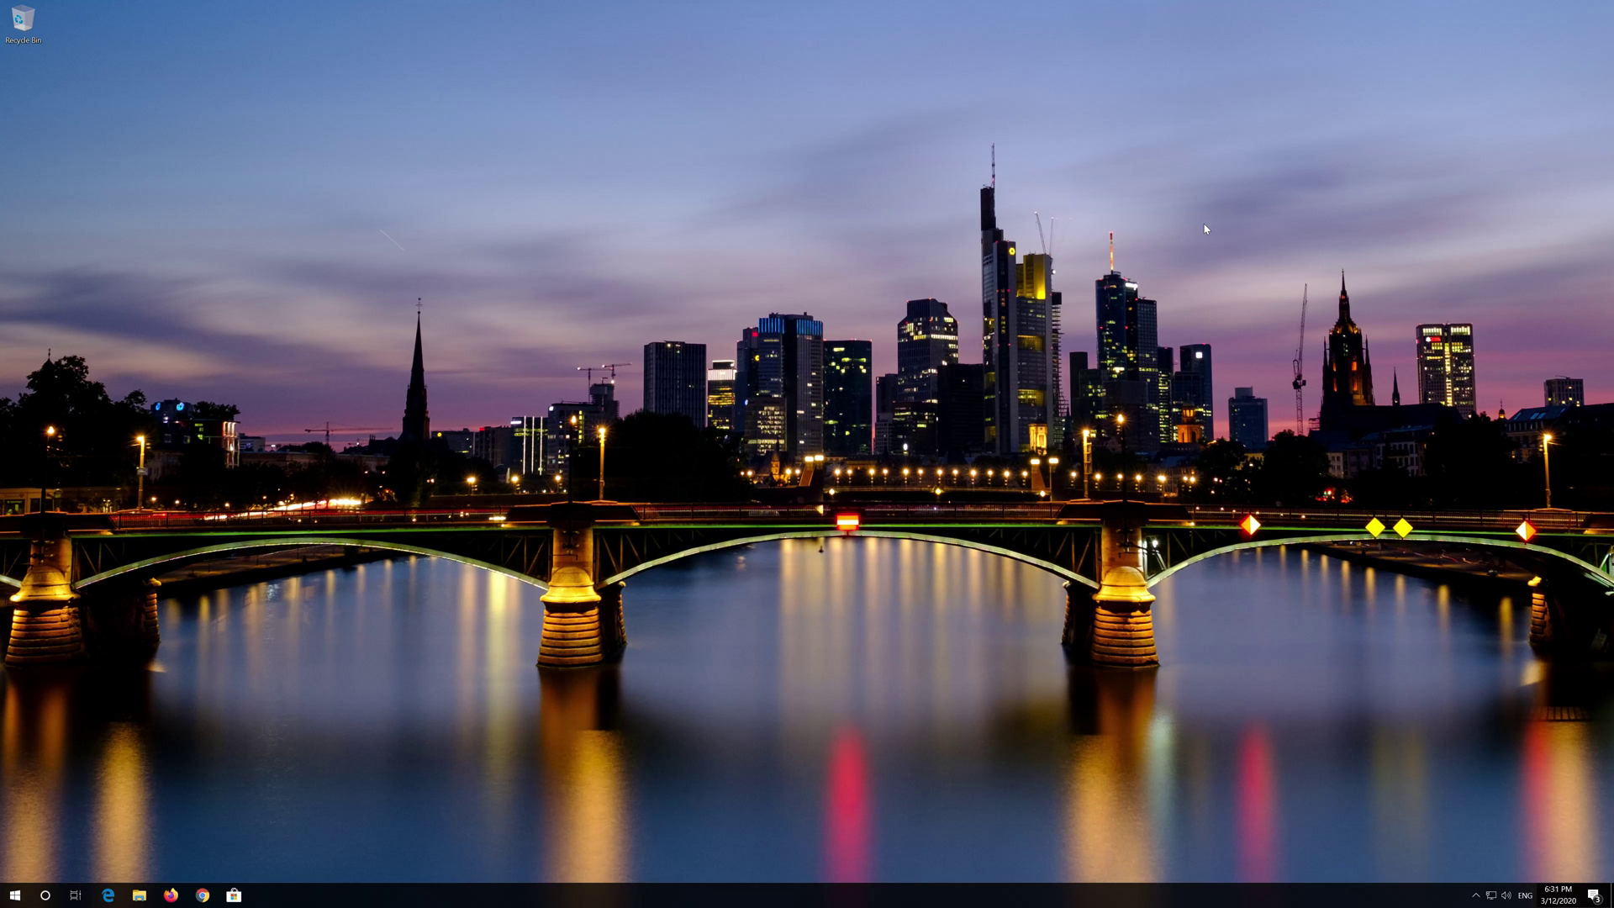
# Open Control Panel via search and go through Network and Internet to Network Connections
pyautogui.press('super')
pyautogui.write('cont')
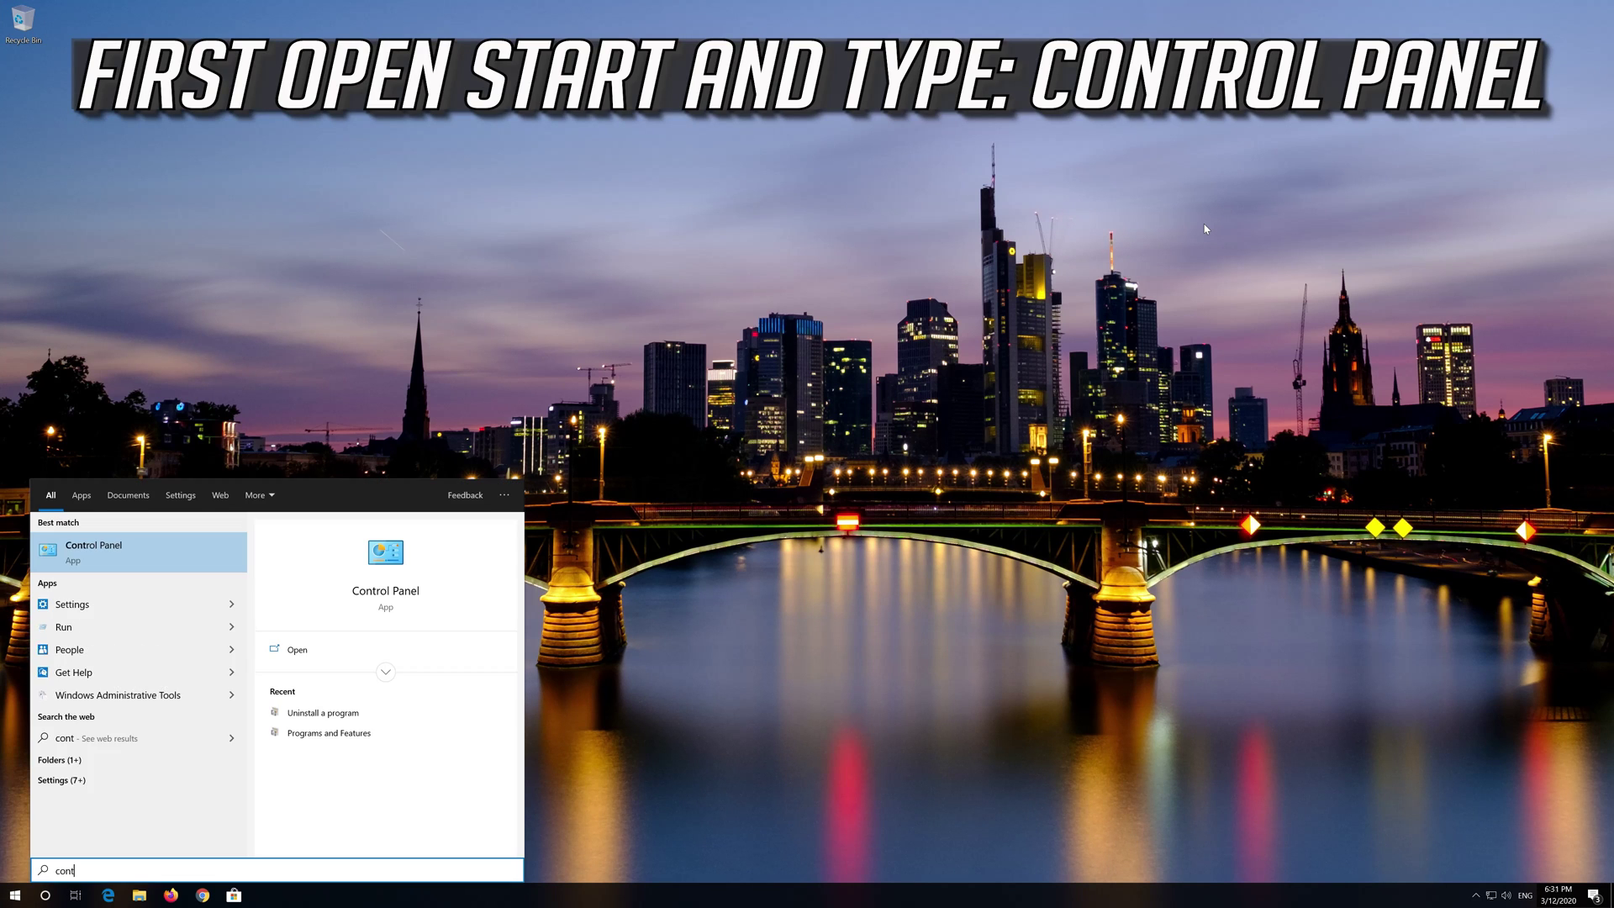
pyautogui.write('rol panel')
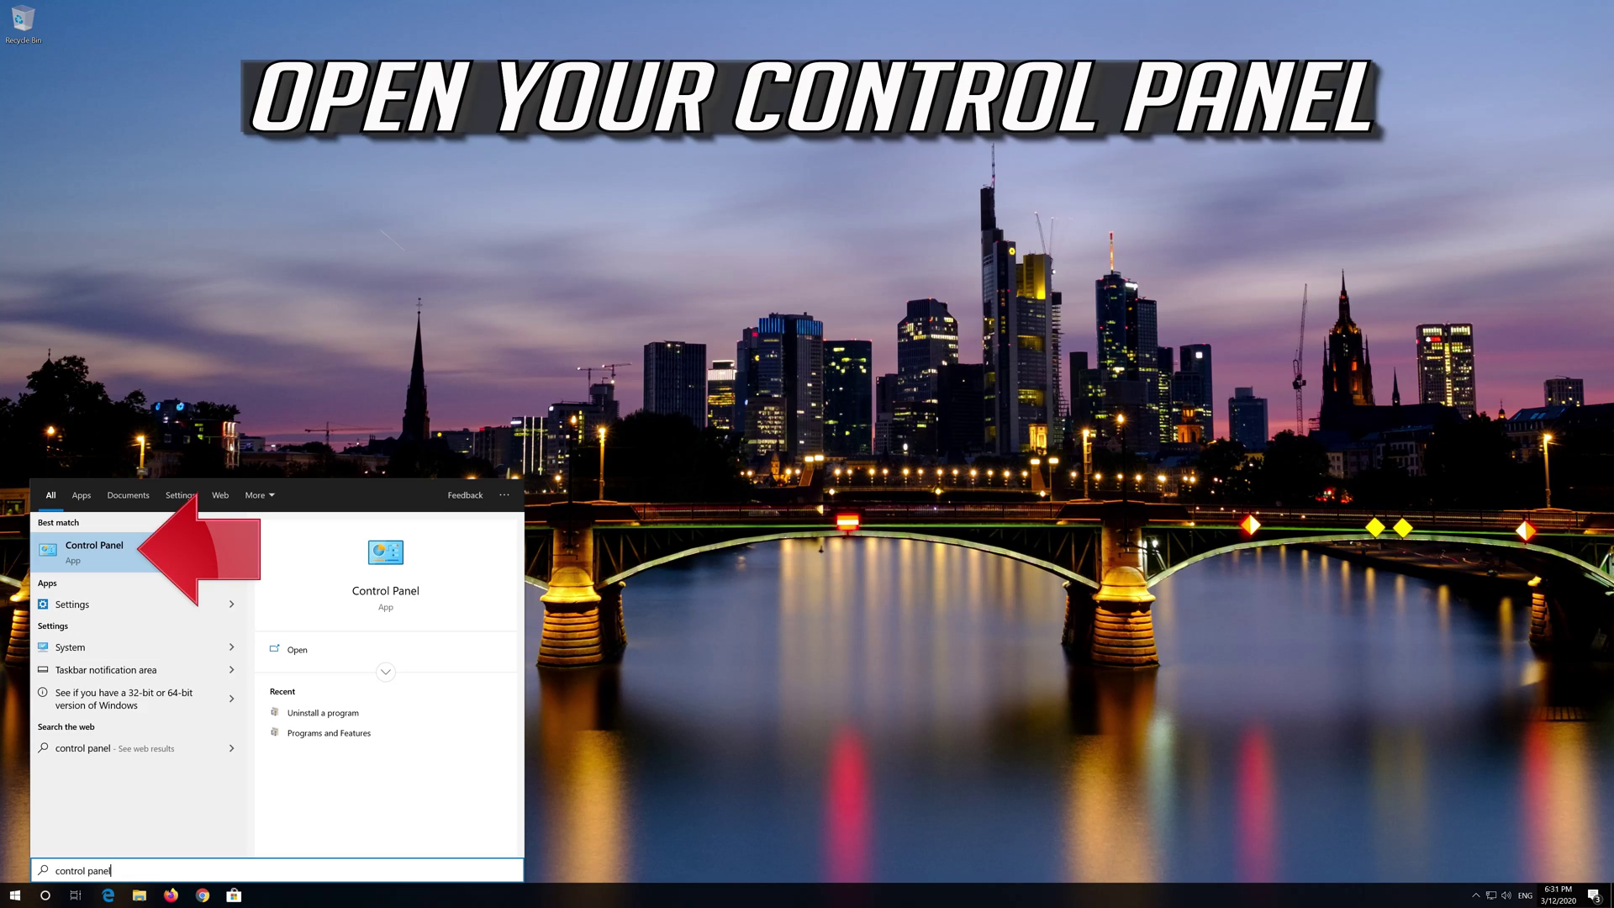
pyautogui.click(150, 557)
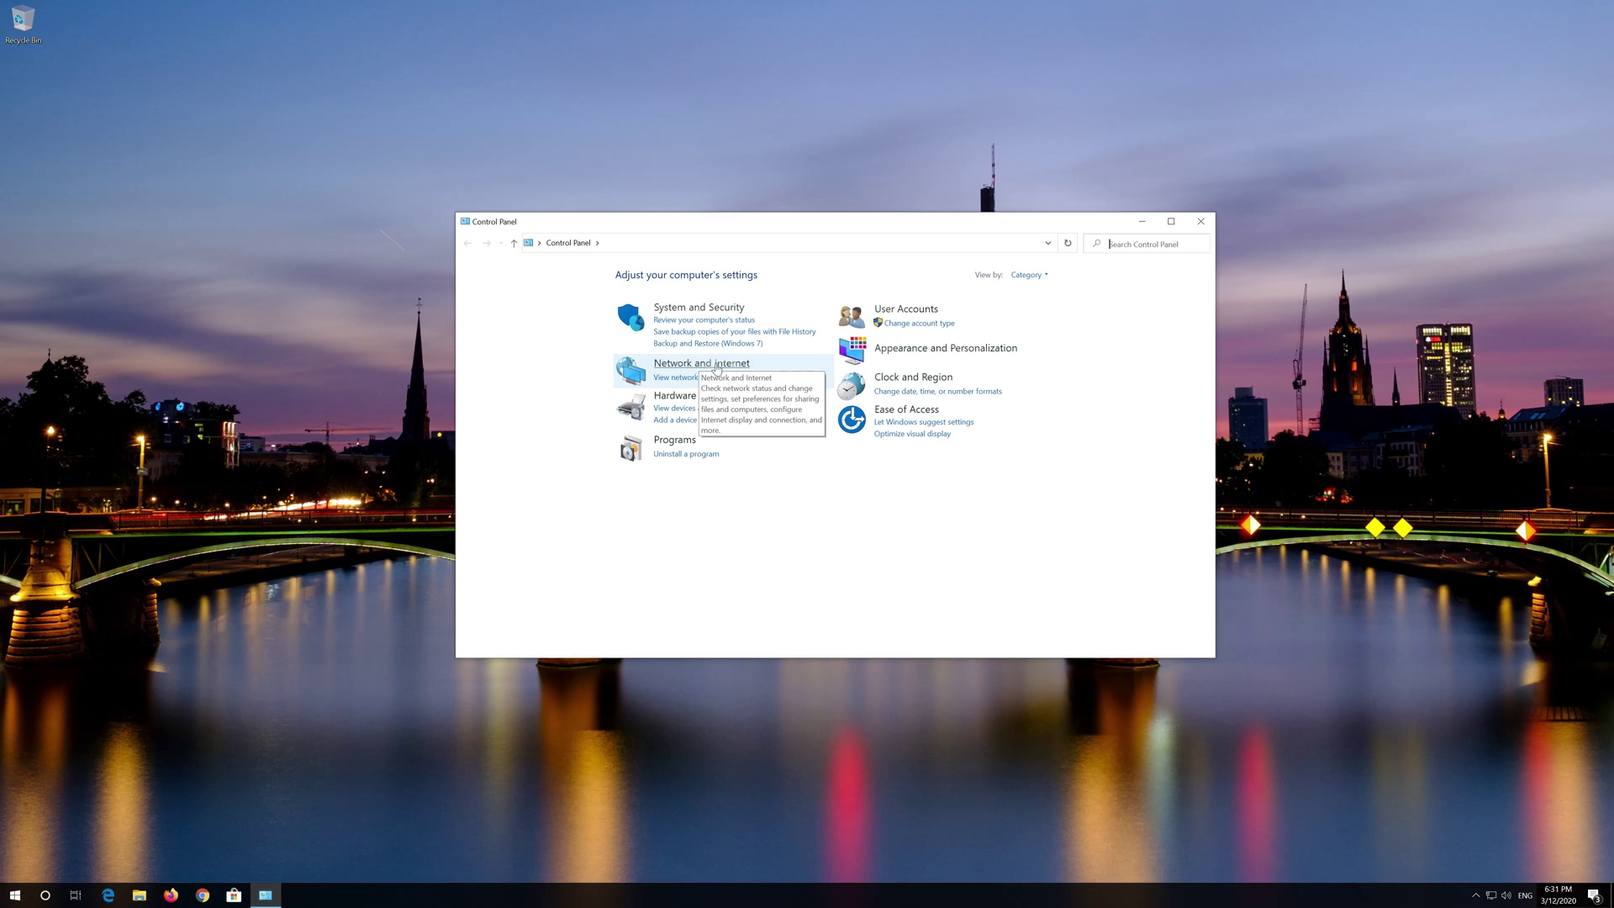
pyautogui.click(713, 364)
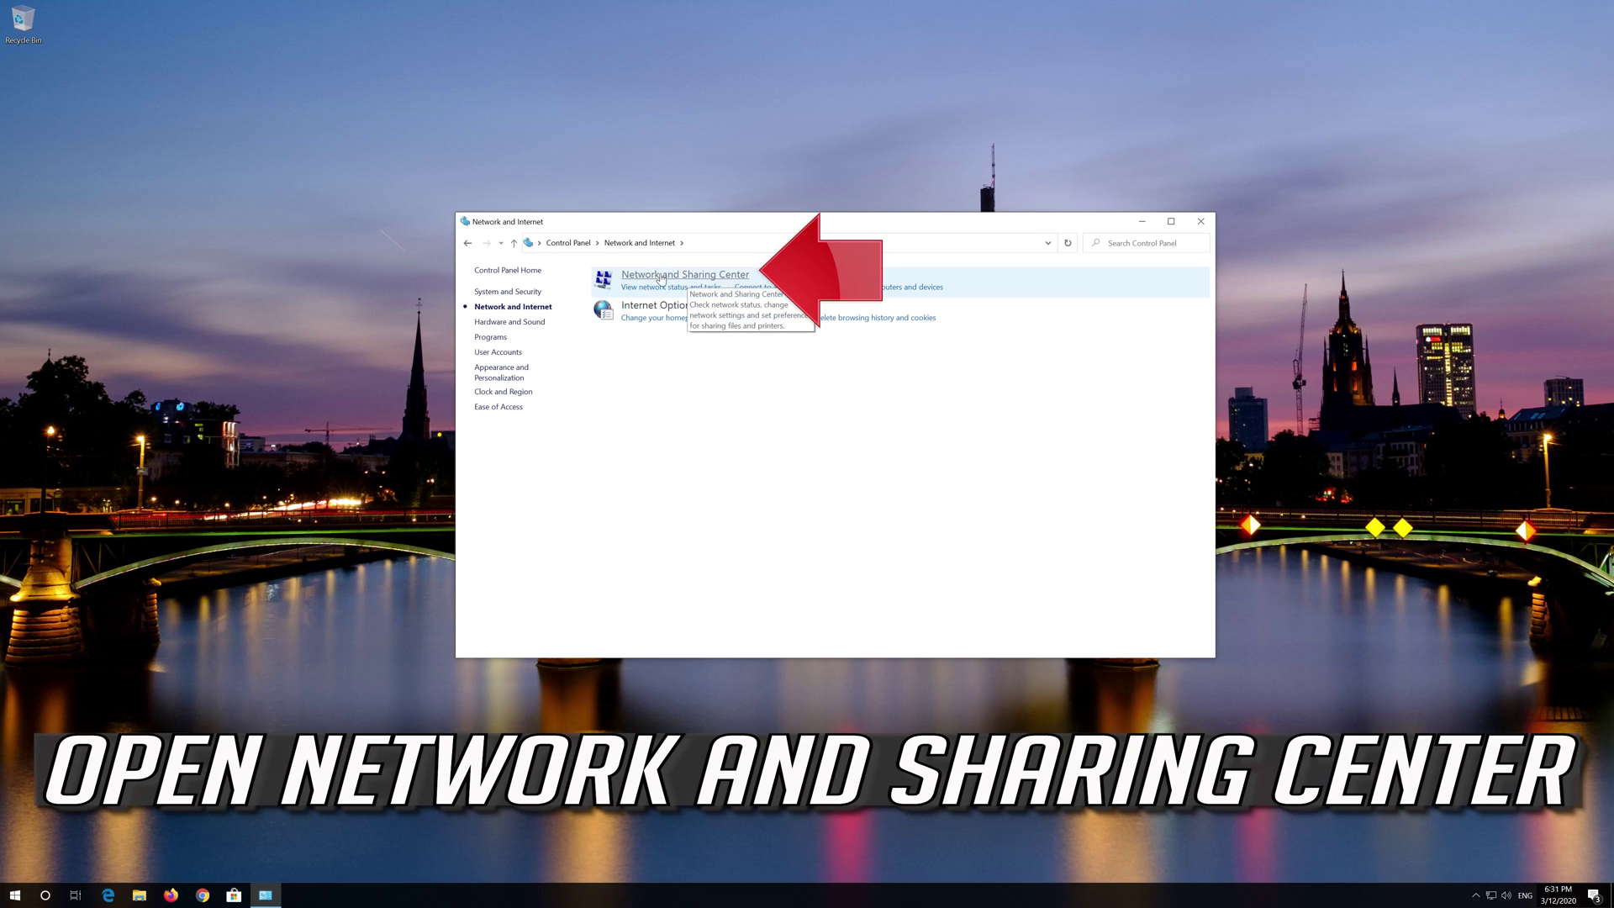
pyautogui.click(708, 278)
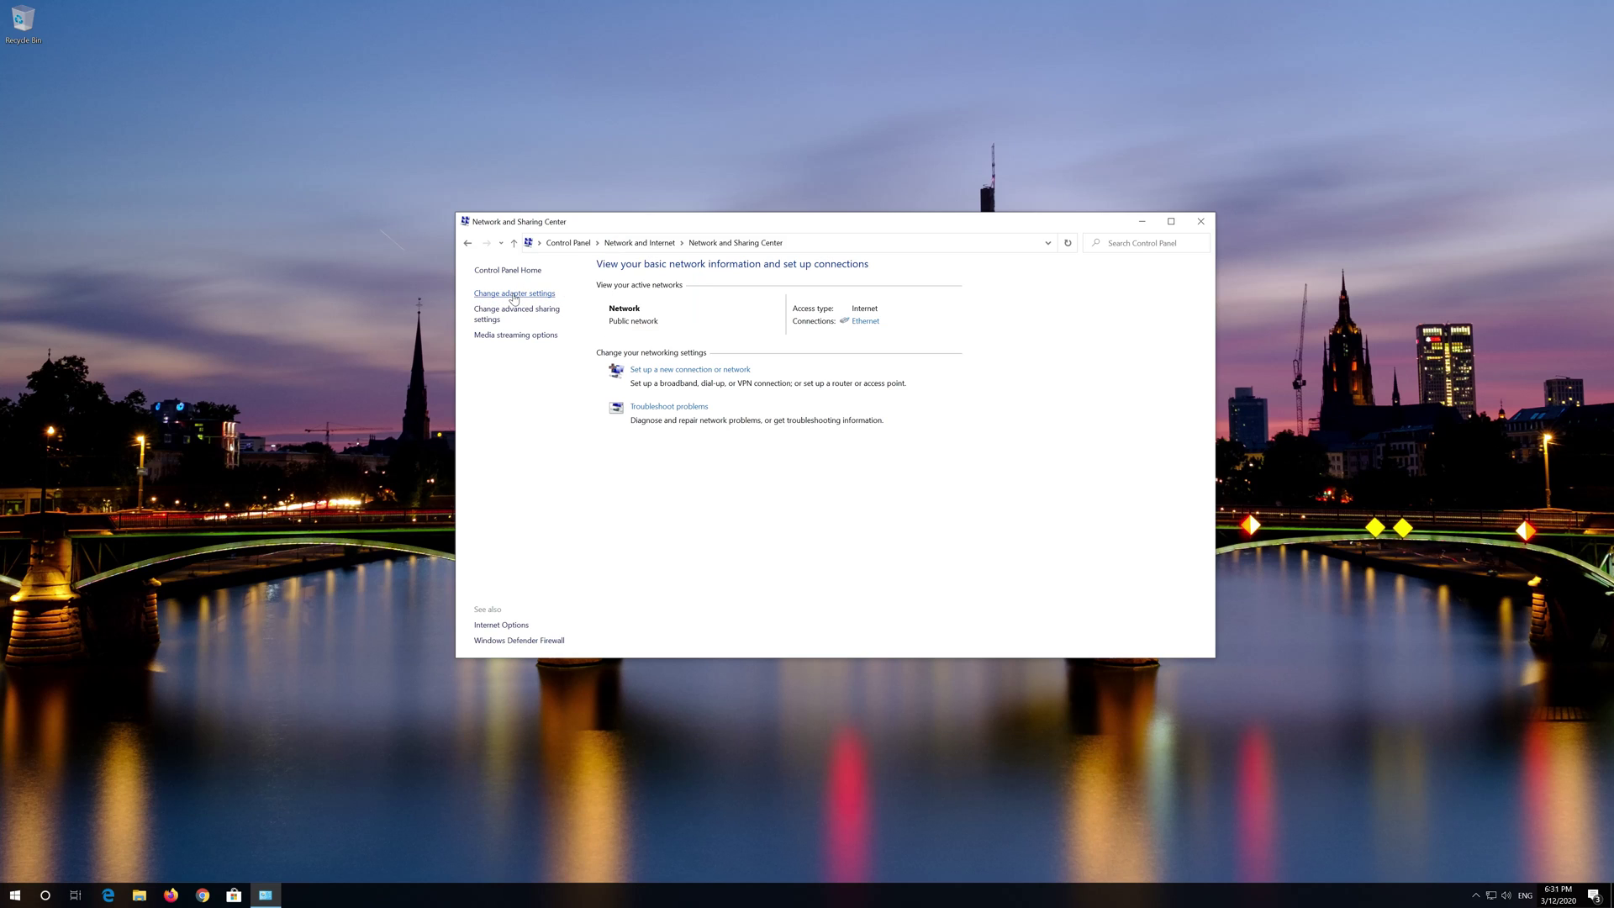
pyautogui.click(514, 294)
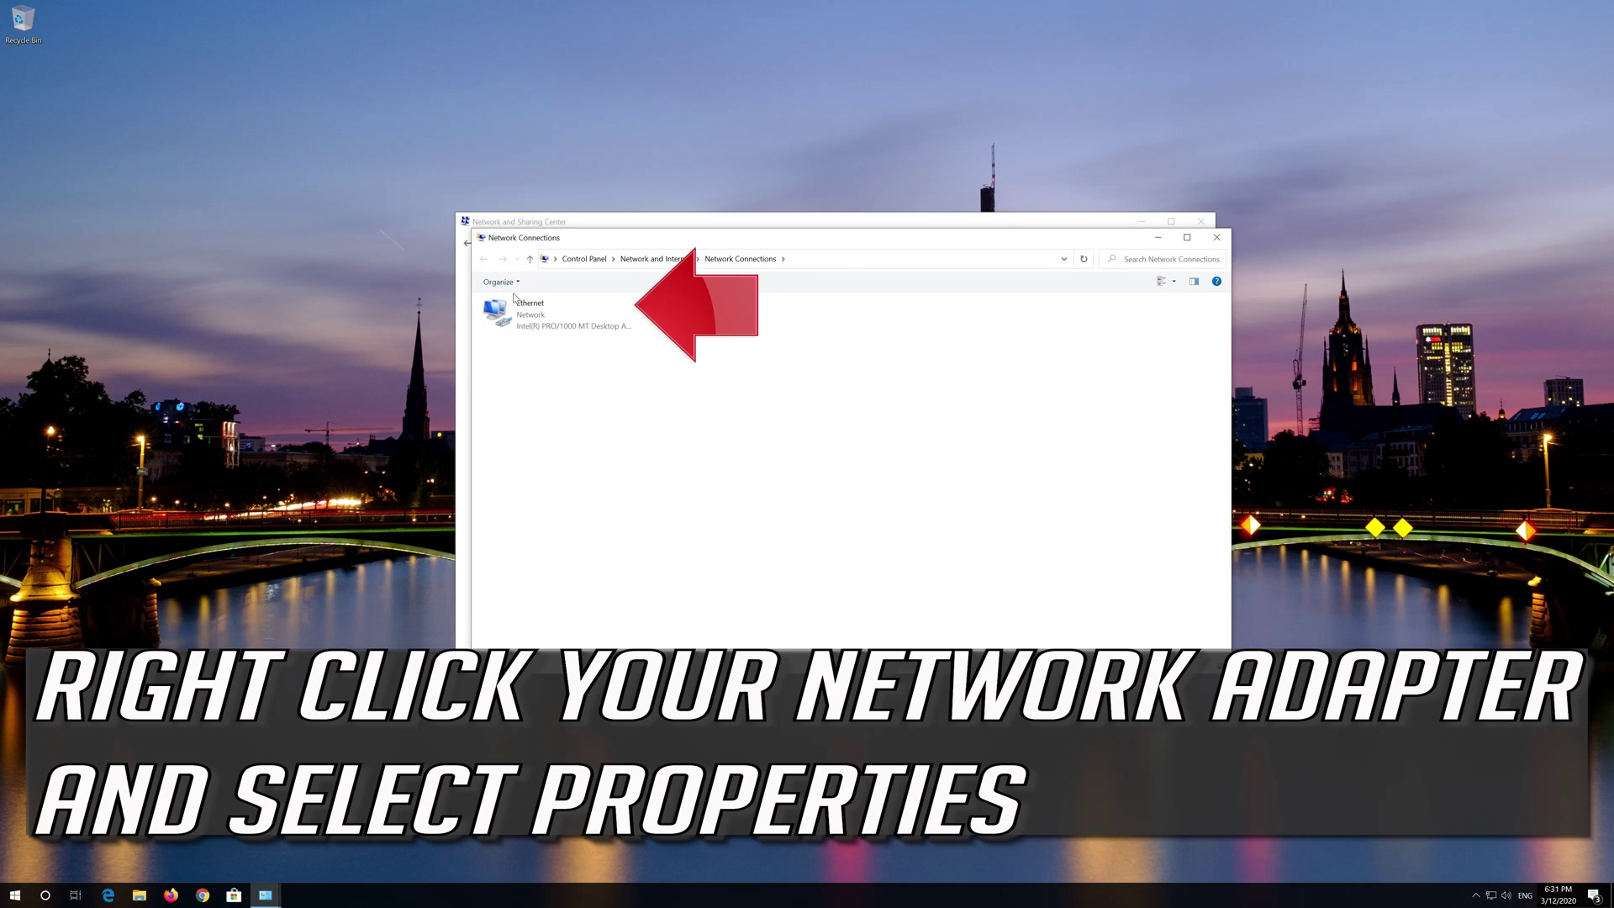
# Open the Ethernet adapter's Properties and select Internet Protocol Version 4 (TCP/IPv4)
pyautogui.click(525, 311)
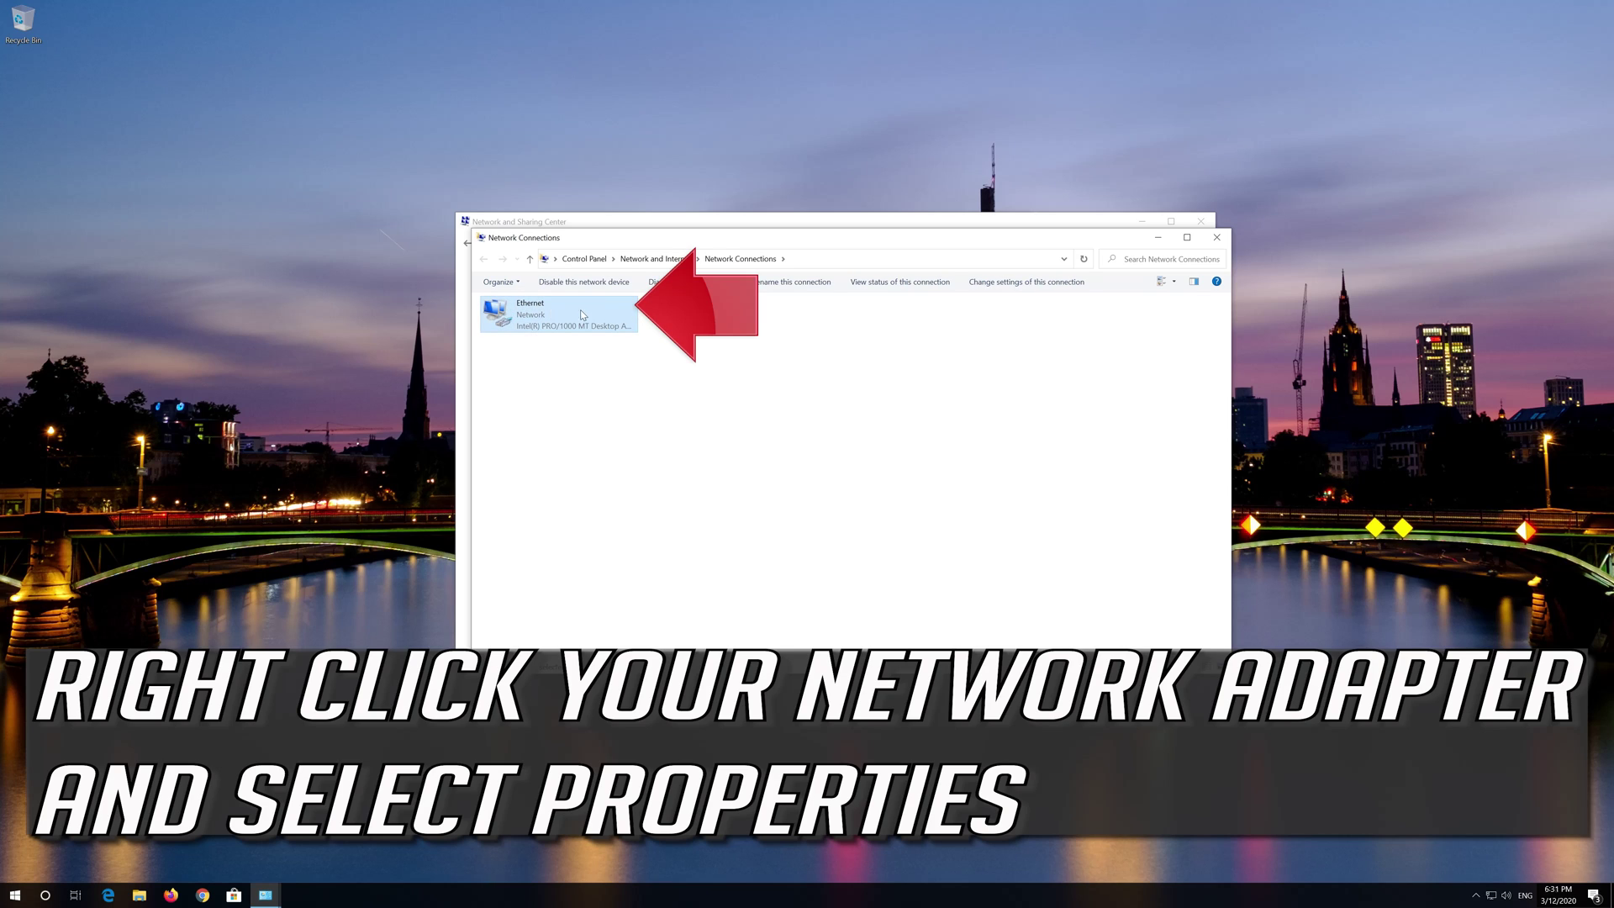
pyautogui.rightClick(555, 315)
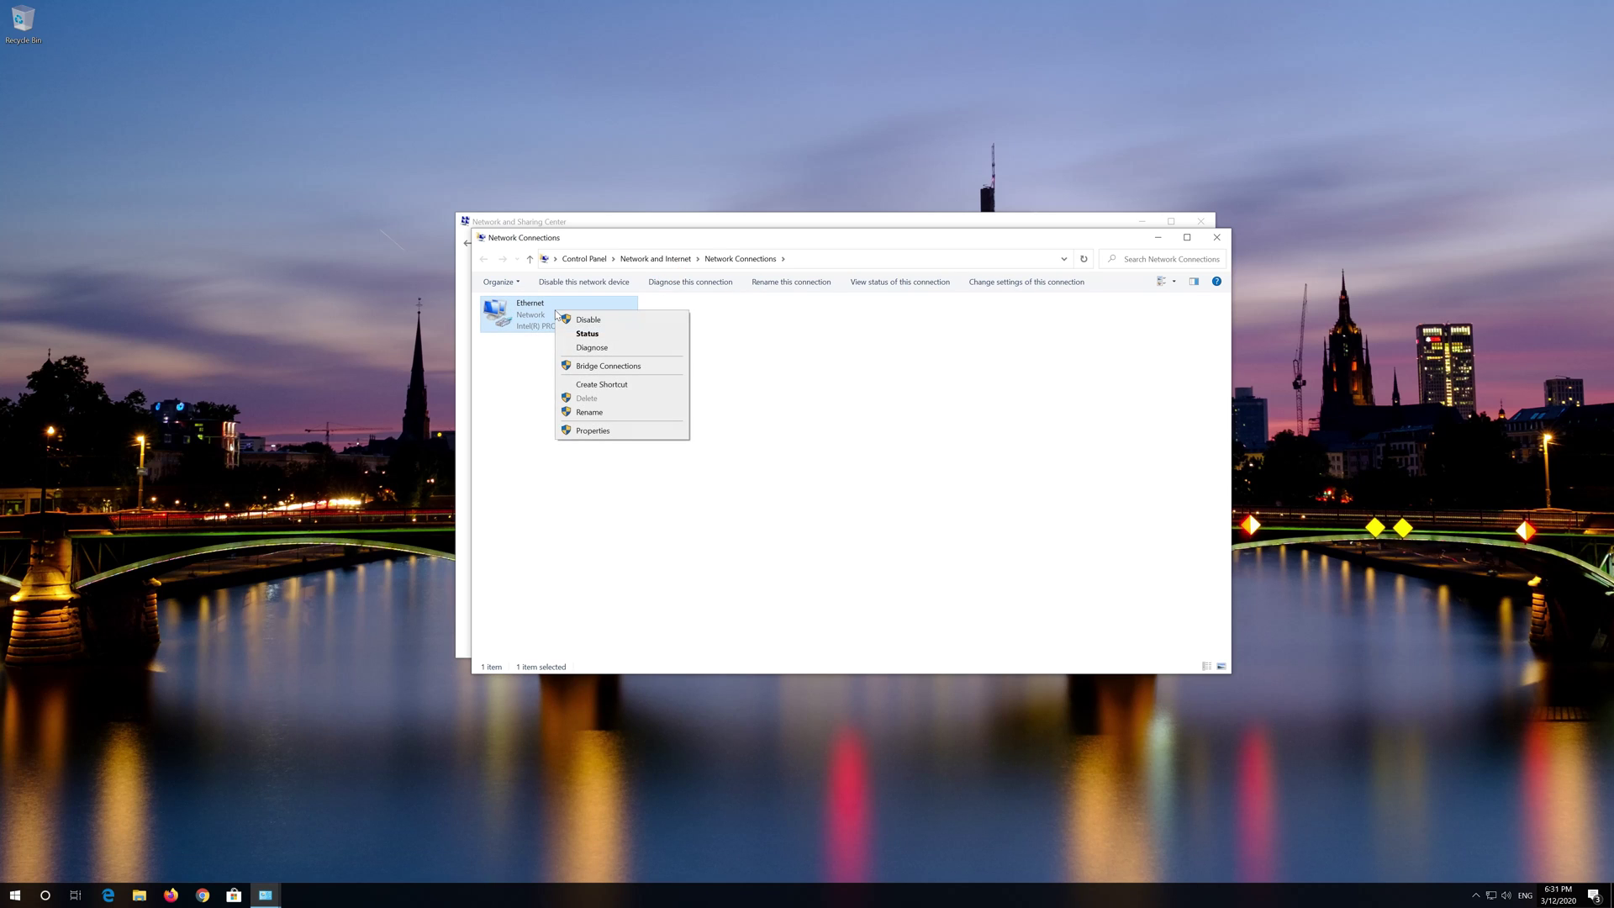
pyautogui.click(609, 434)
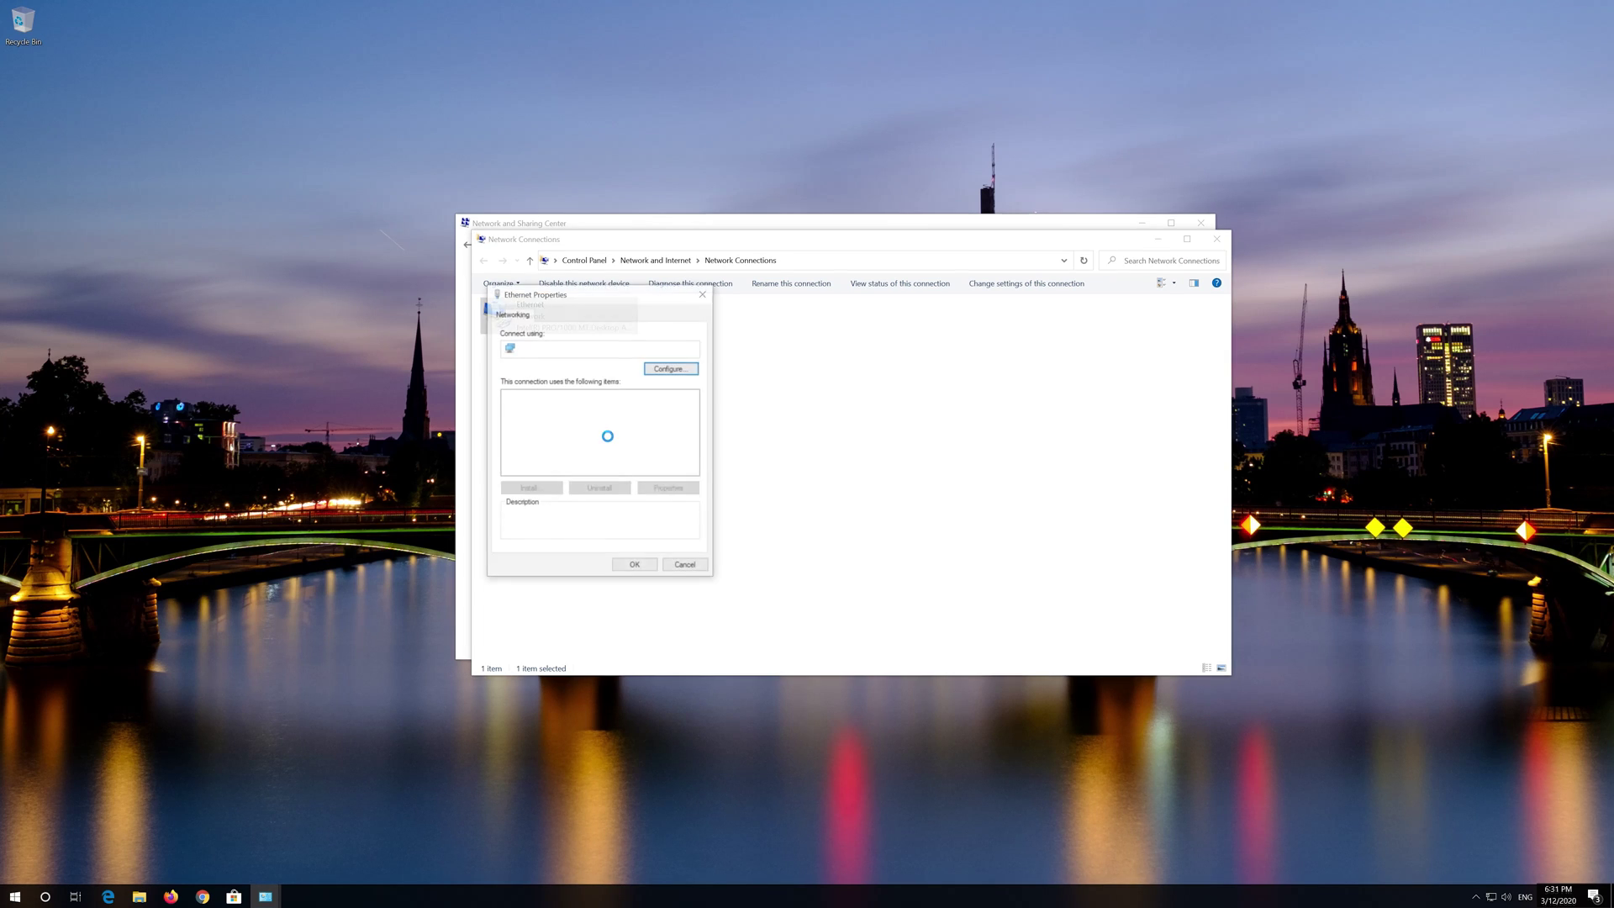
pyautogui.moveTo(598, 302); pyautogui.dragTo(848, 309)
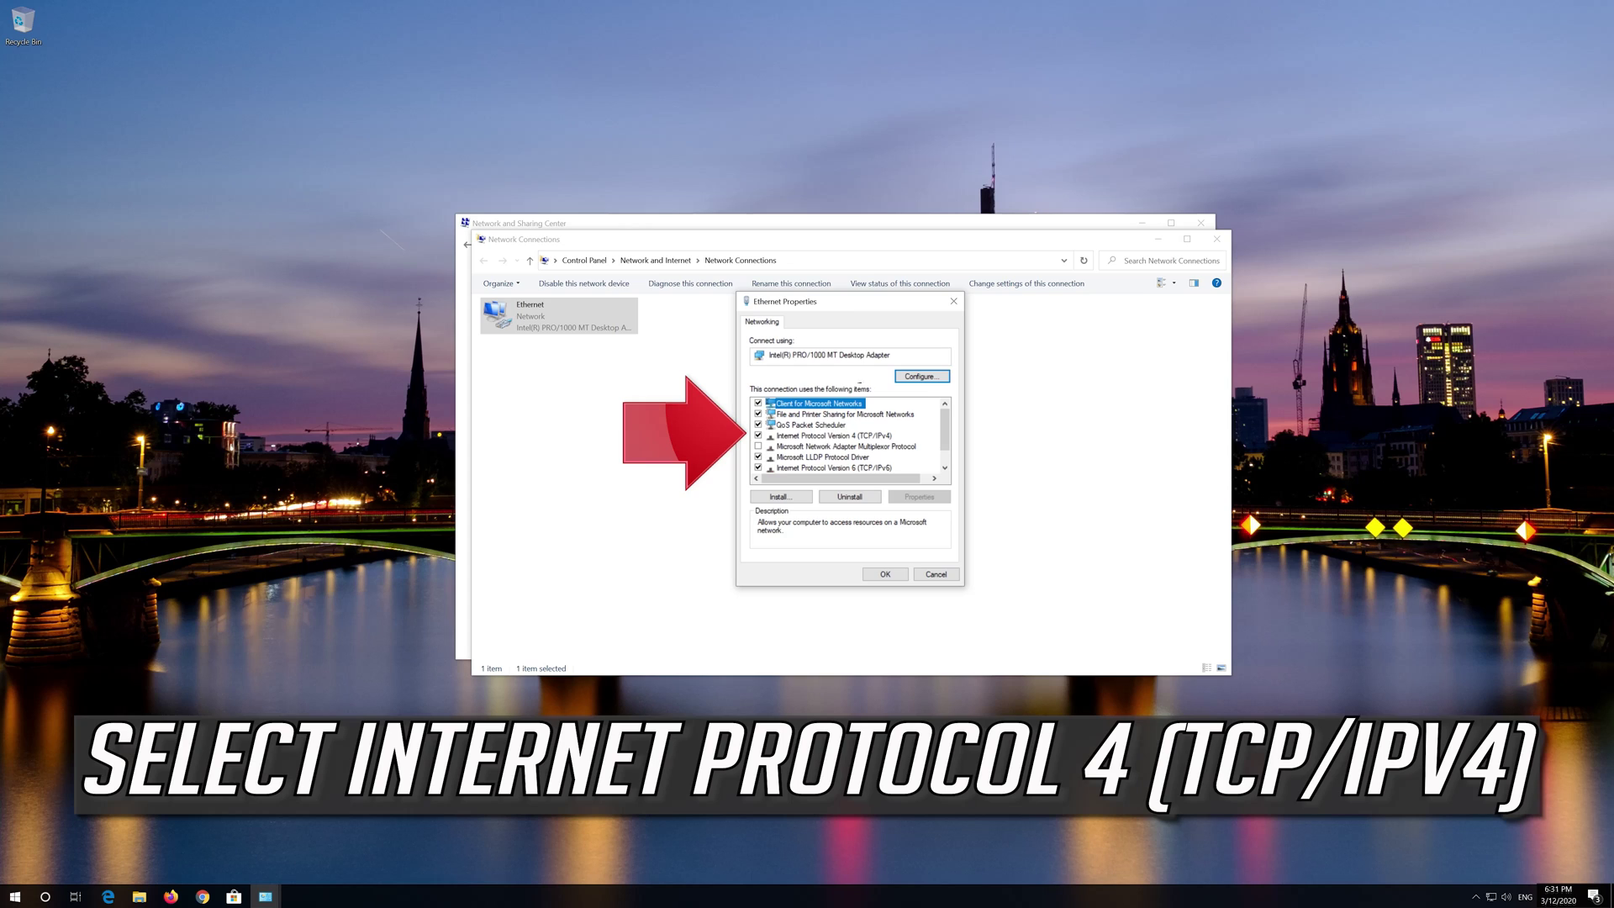
pyautogui.click(857, 436)
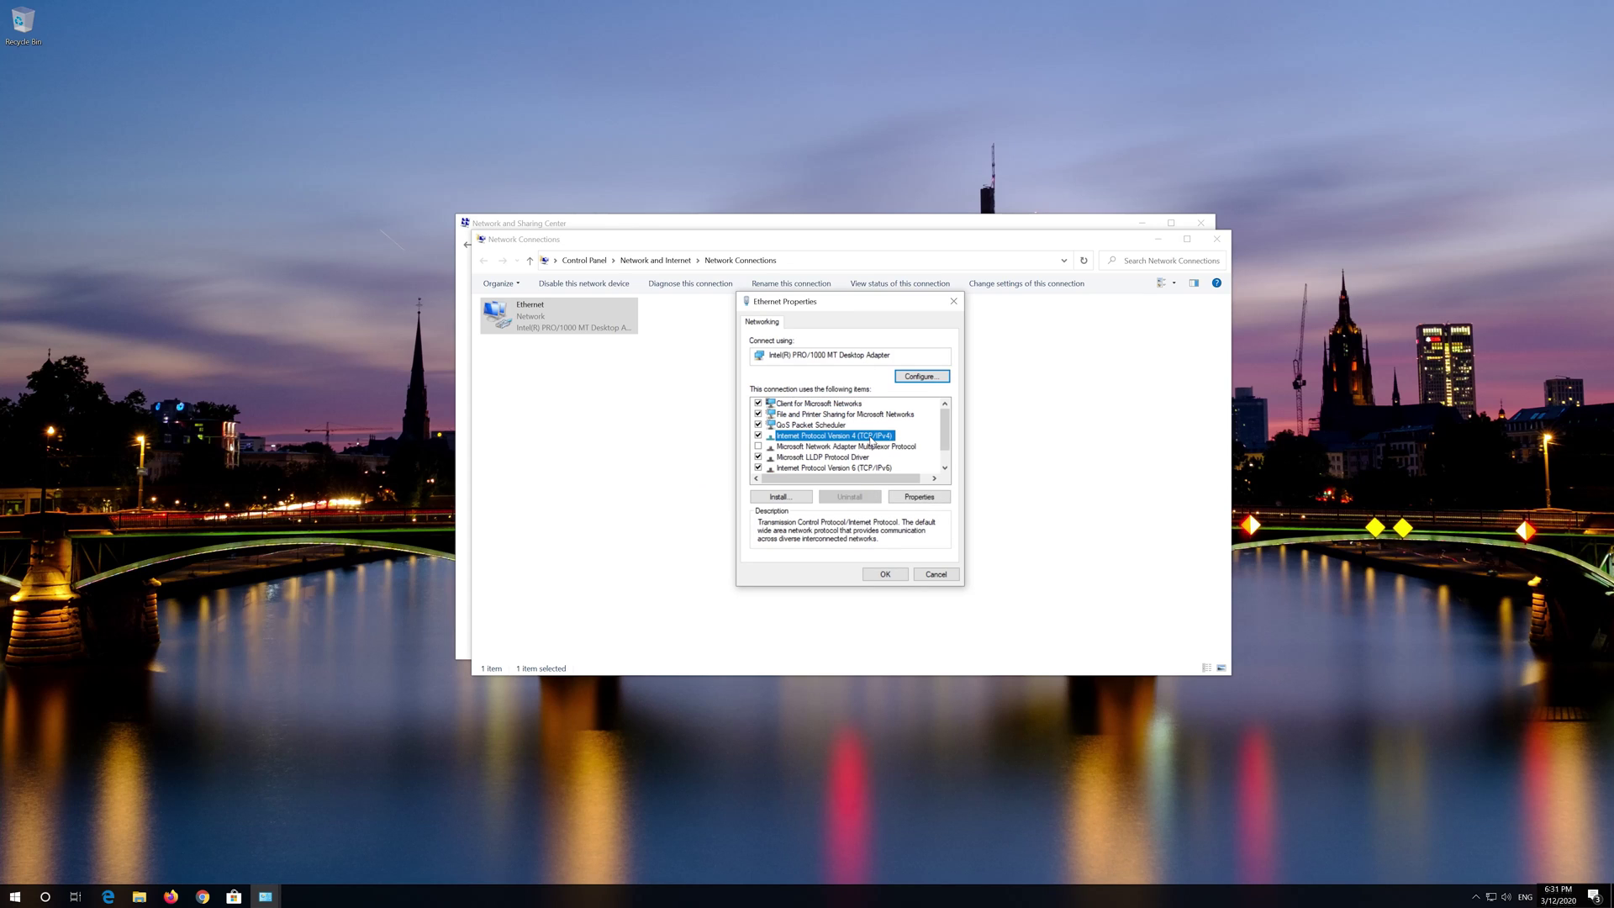
# In IPv4 properties, use preferred DNS 1.1.1.1 and alternate 1.0.0.1, then OK
pyautogui.click(919, 497)
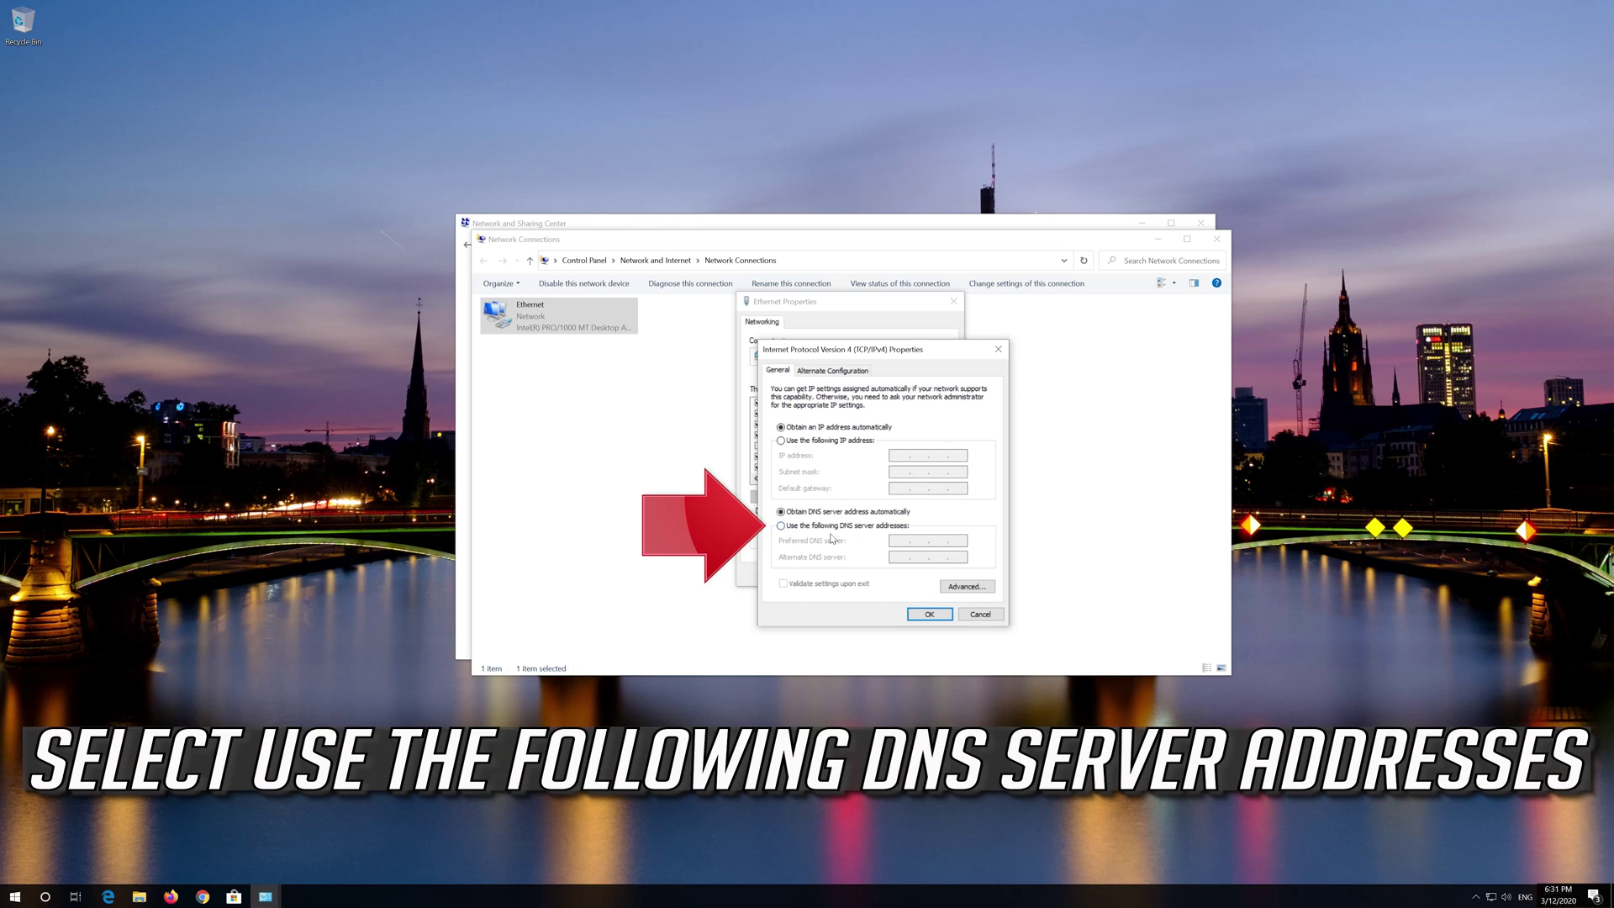
pyautogui.click(782, 528)
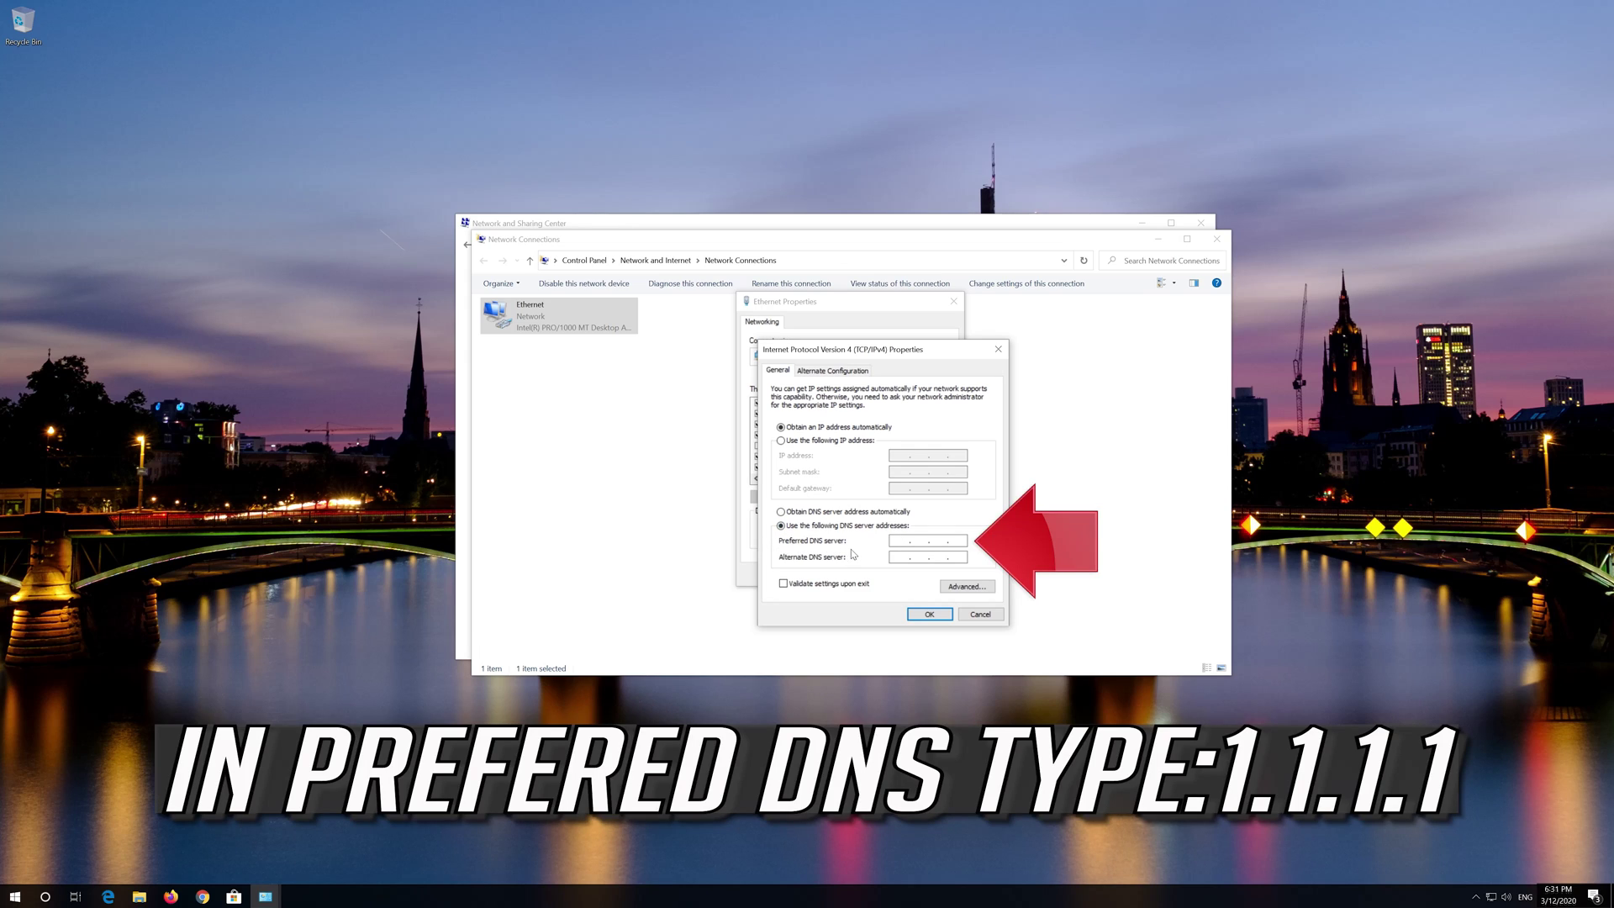
pyautogui.click(899, 544)
pyautogui.write('1.1.1.1')
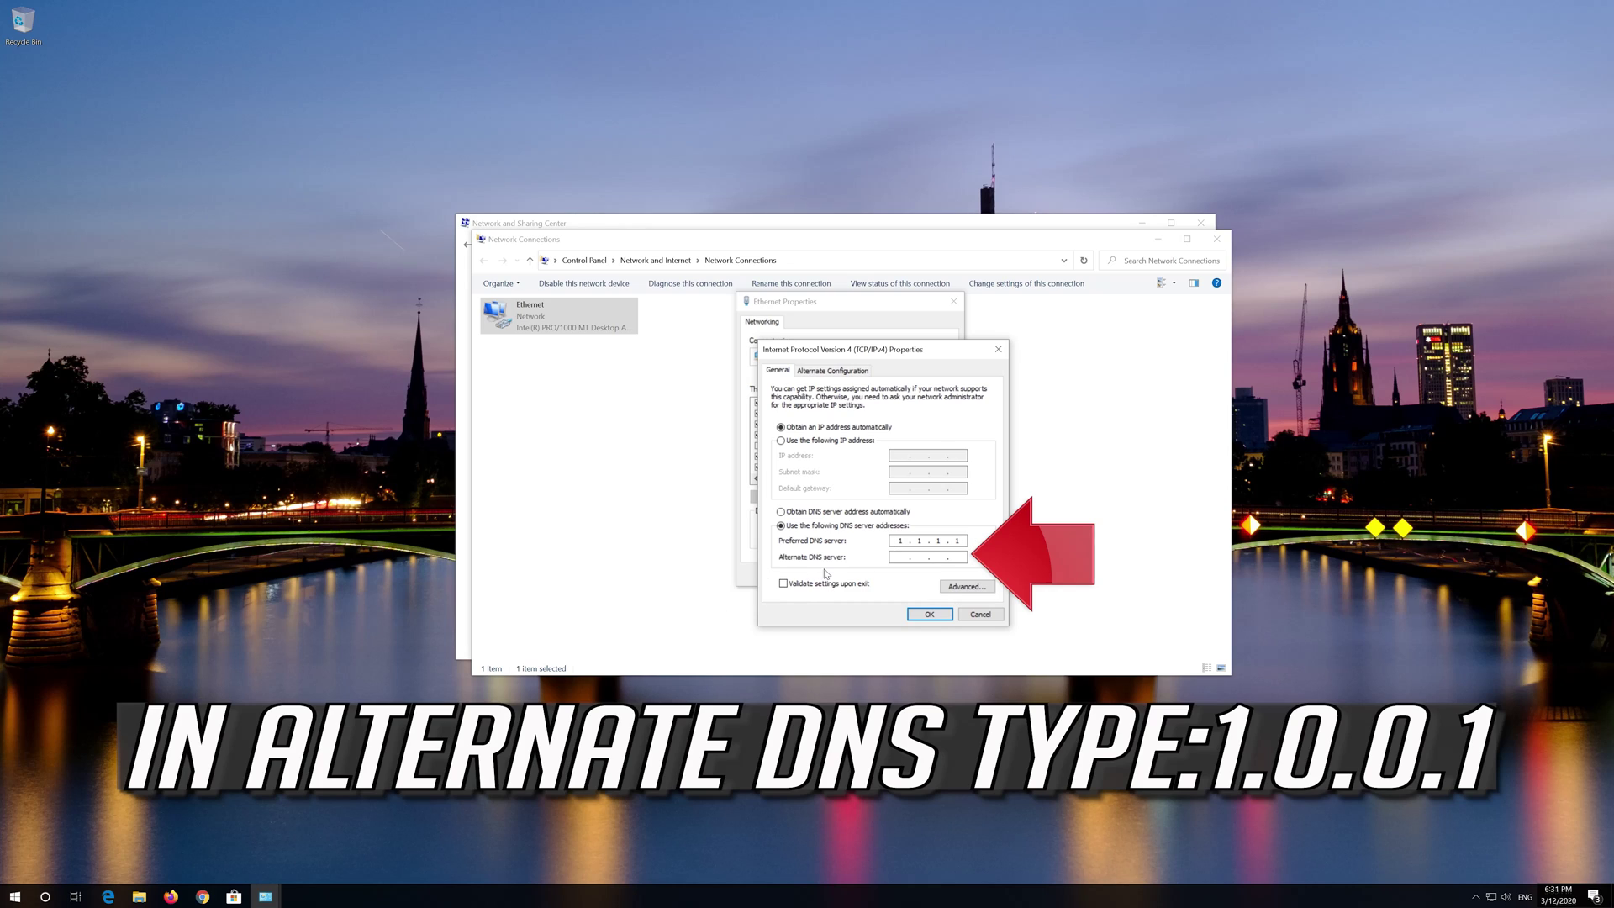
pyautogui.click(898, 555)
pyautogui.write('1 . 0 . 0 .')
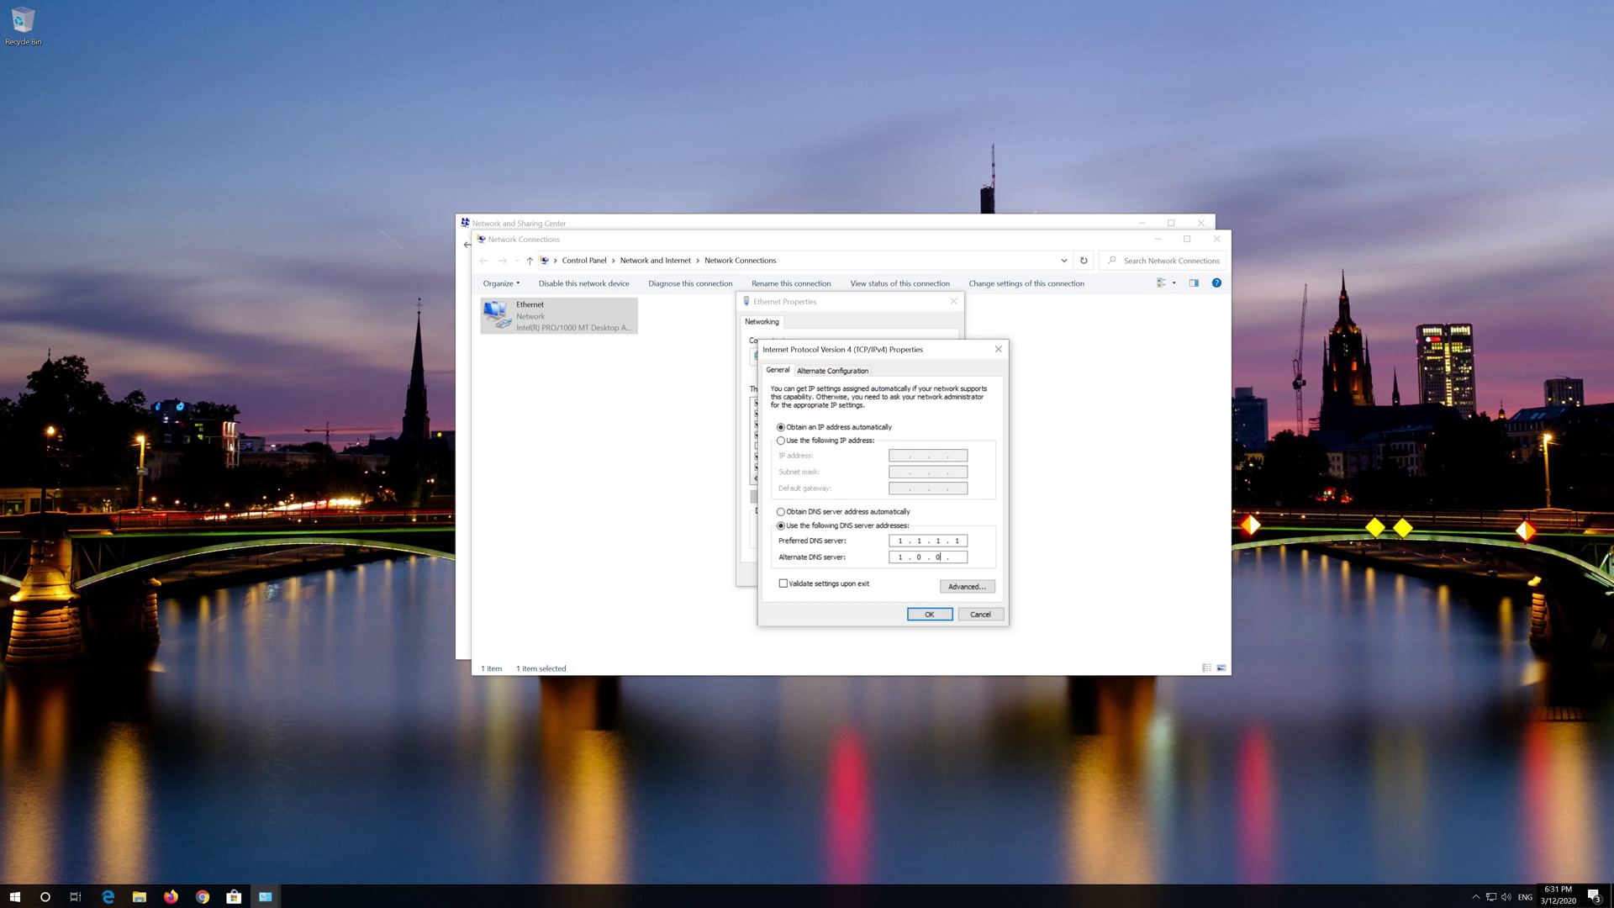
pyautogui.write(' 1')
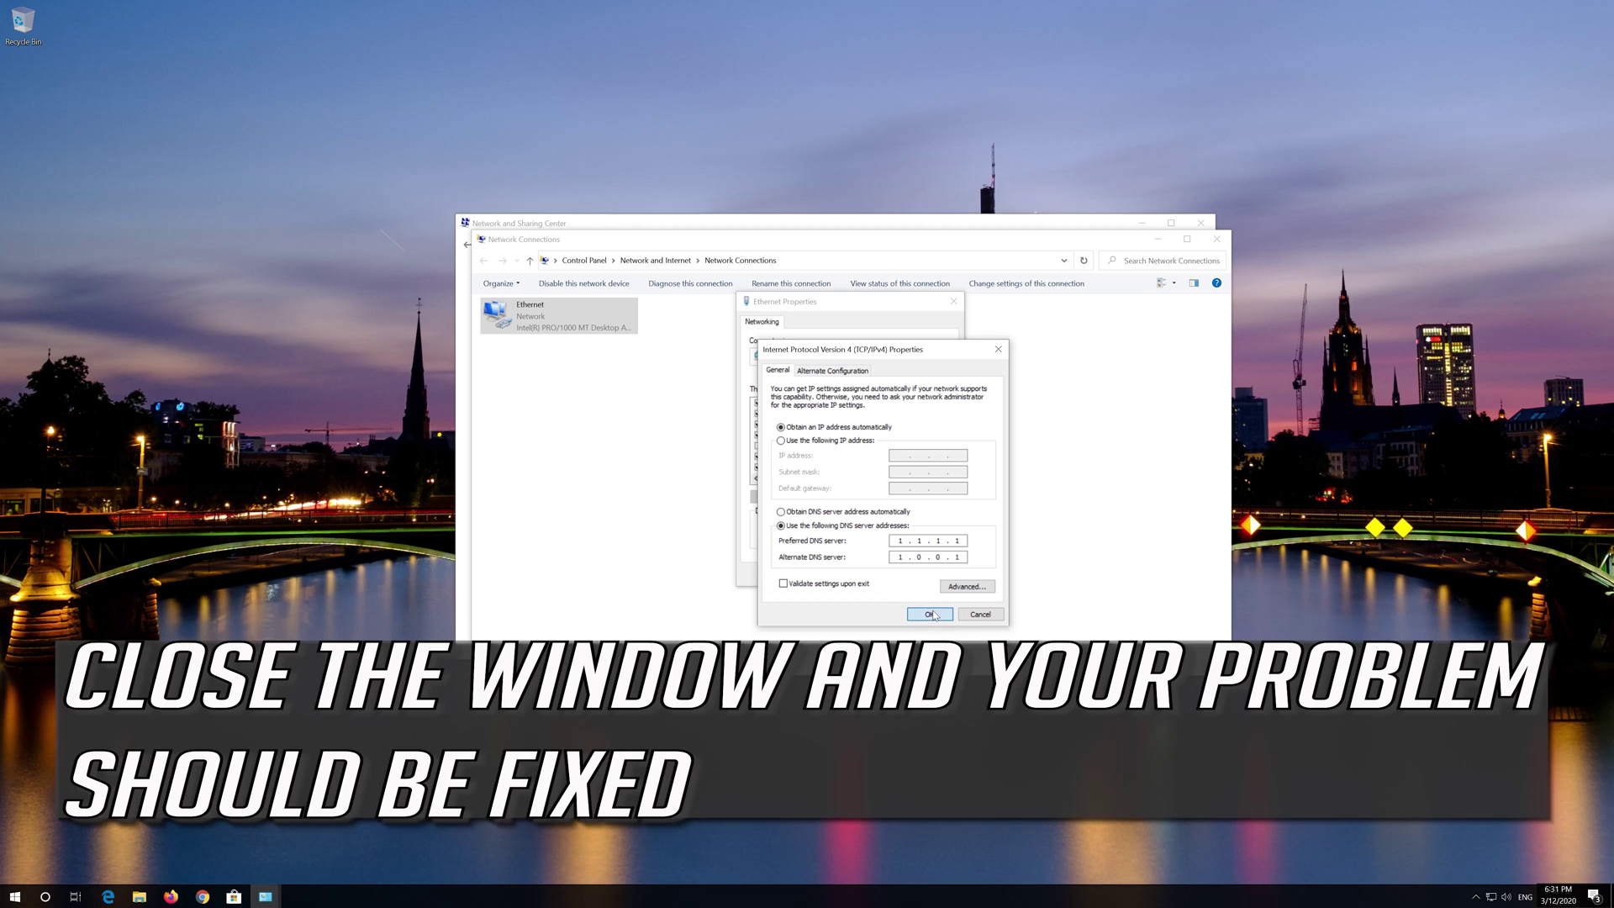
pyautogui.click(930, 613)
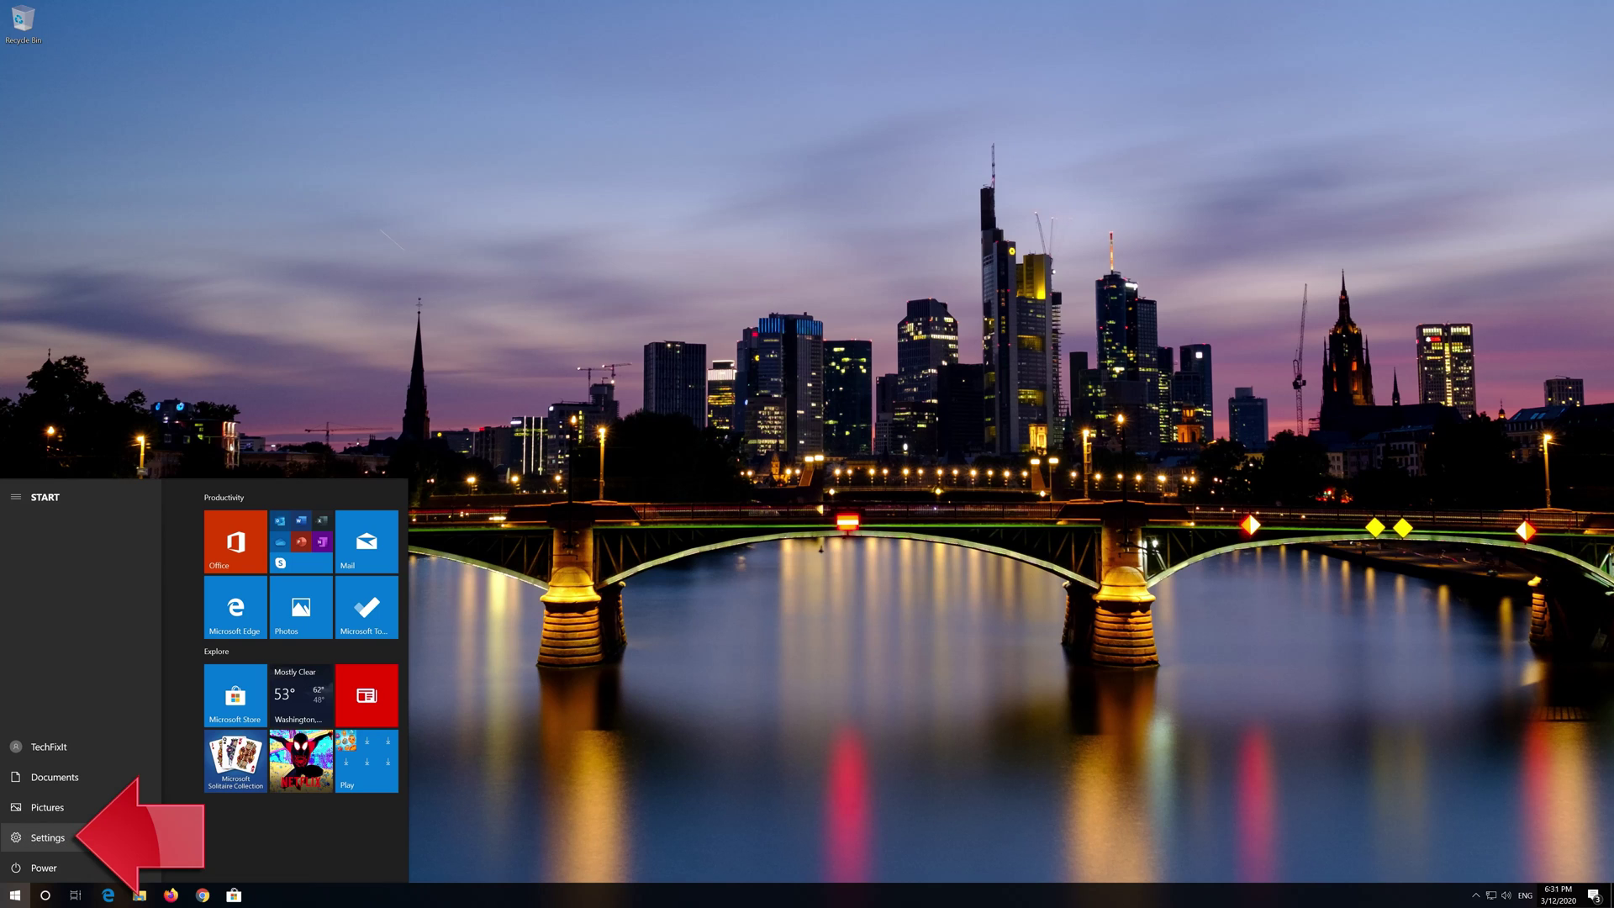
# Open Settings > Network & Internet and scroll down the Status page
pyautogui.click(52, 838)
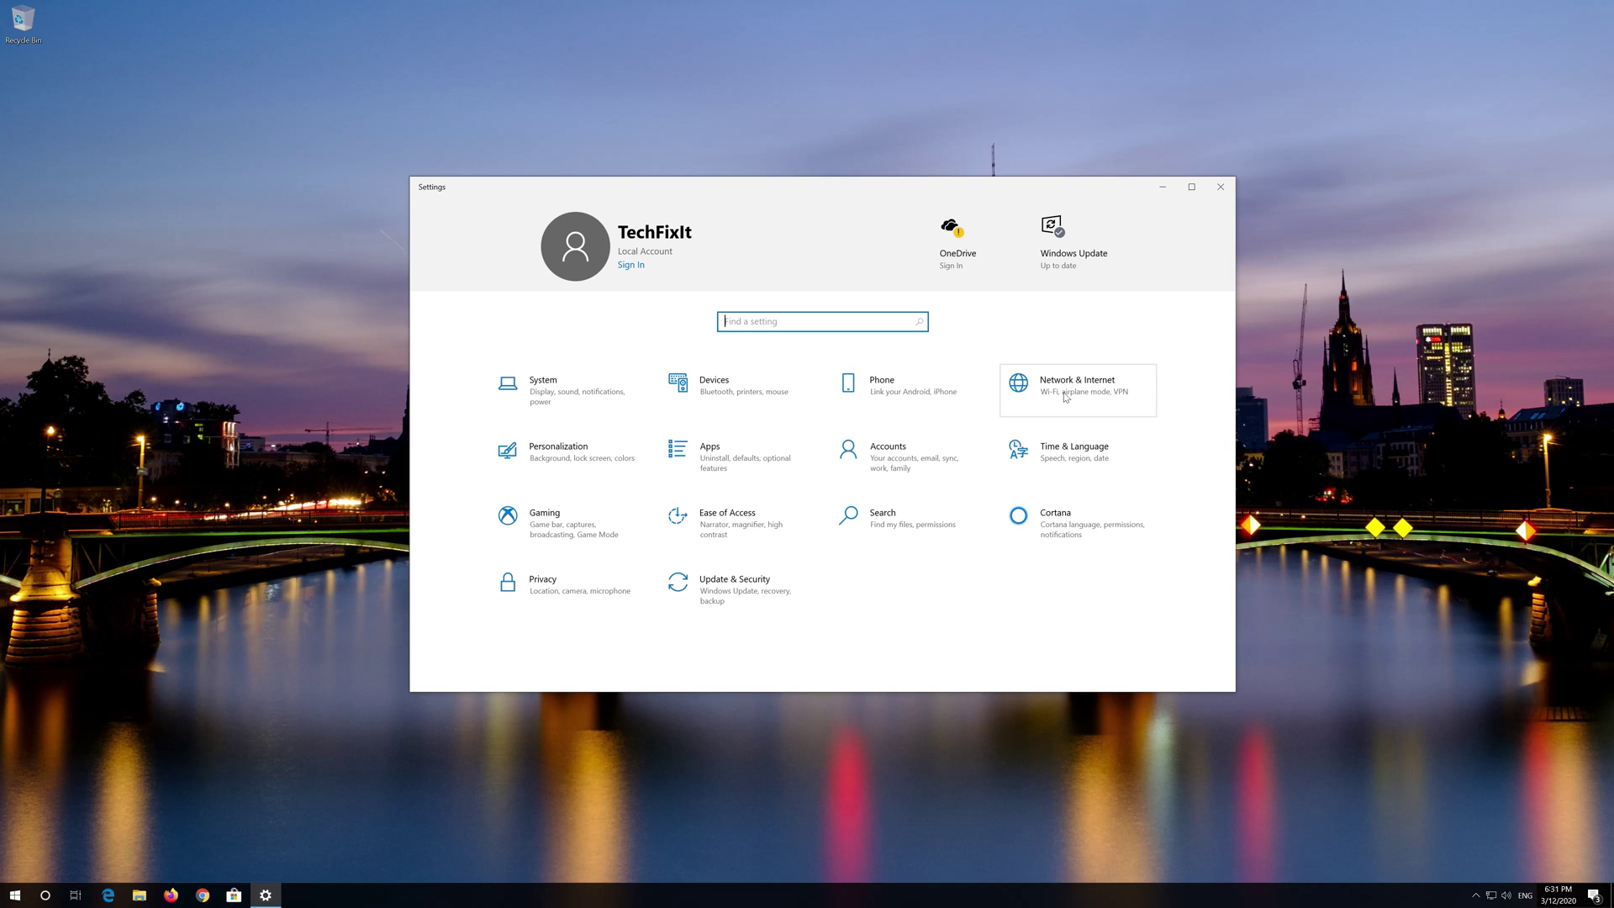
pyautogui.click(1075, 392)
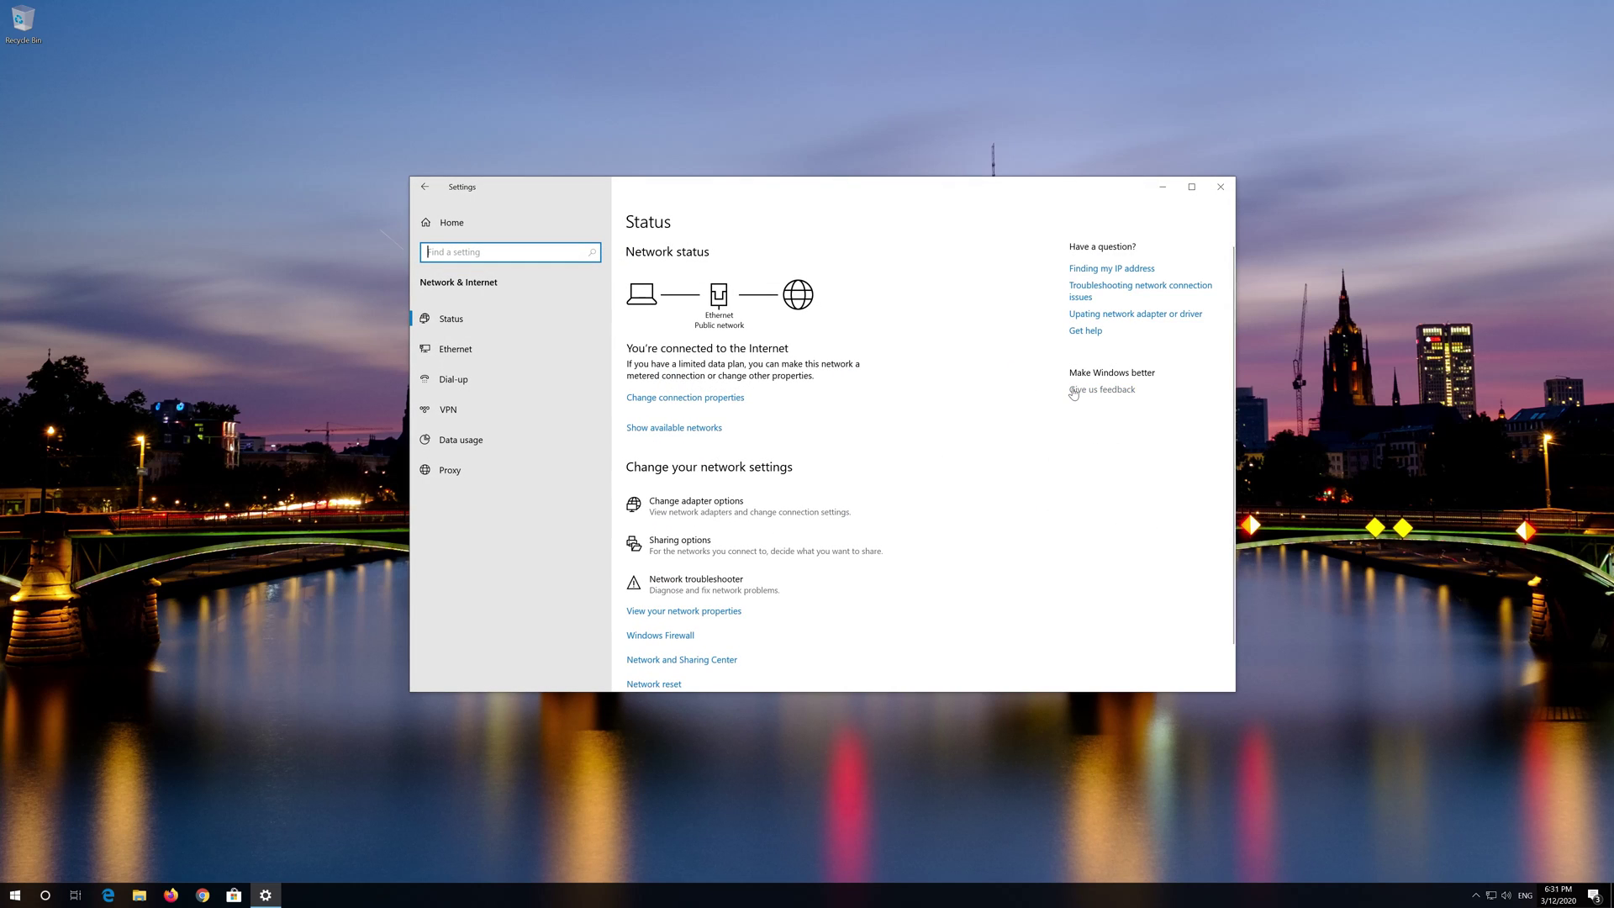
pyautogui.scroll(-1, 776, 450)
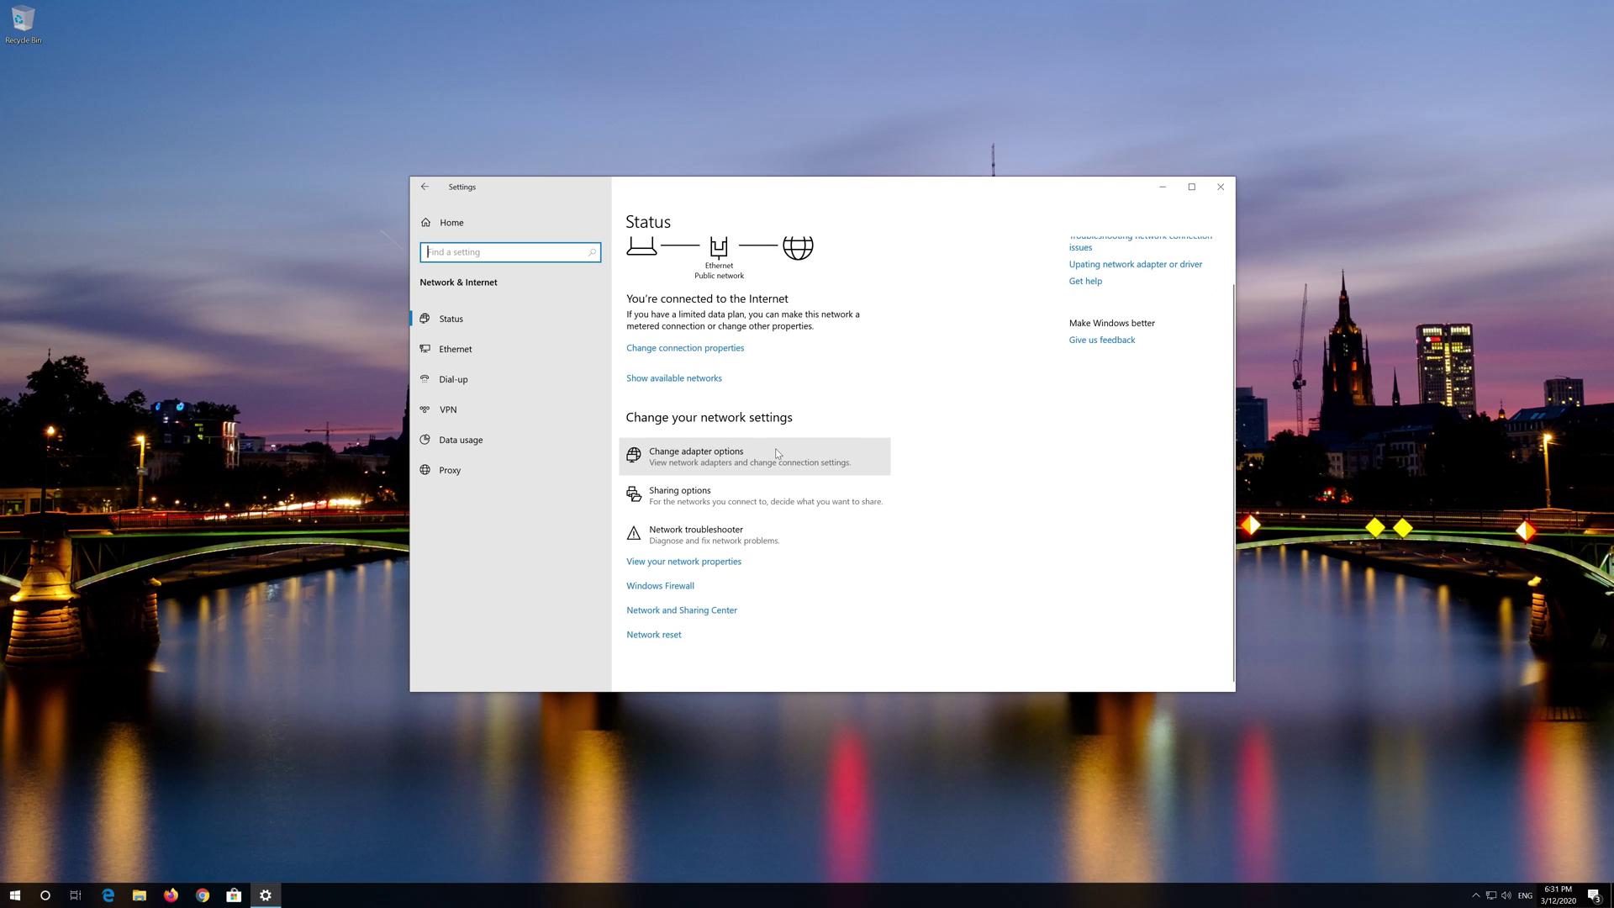
# Open Network reset, choose Reset now, and confirm with Yes
pyautogui.click(664, 636)
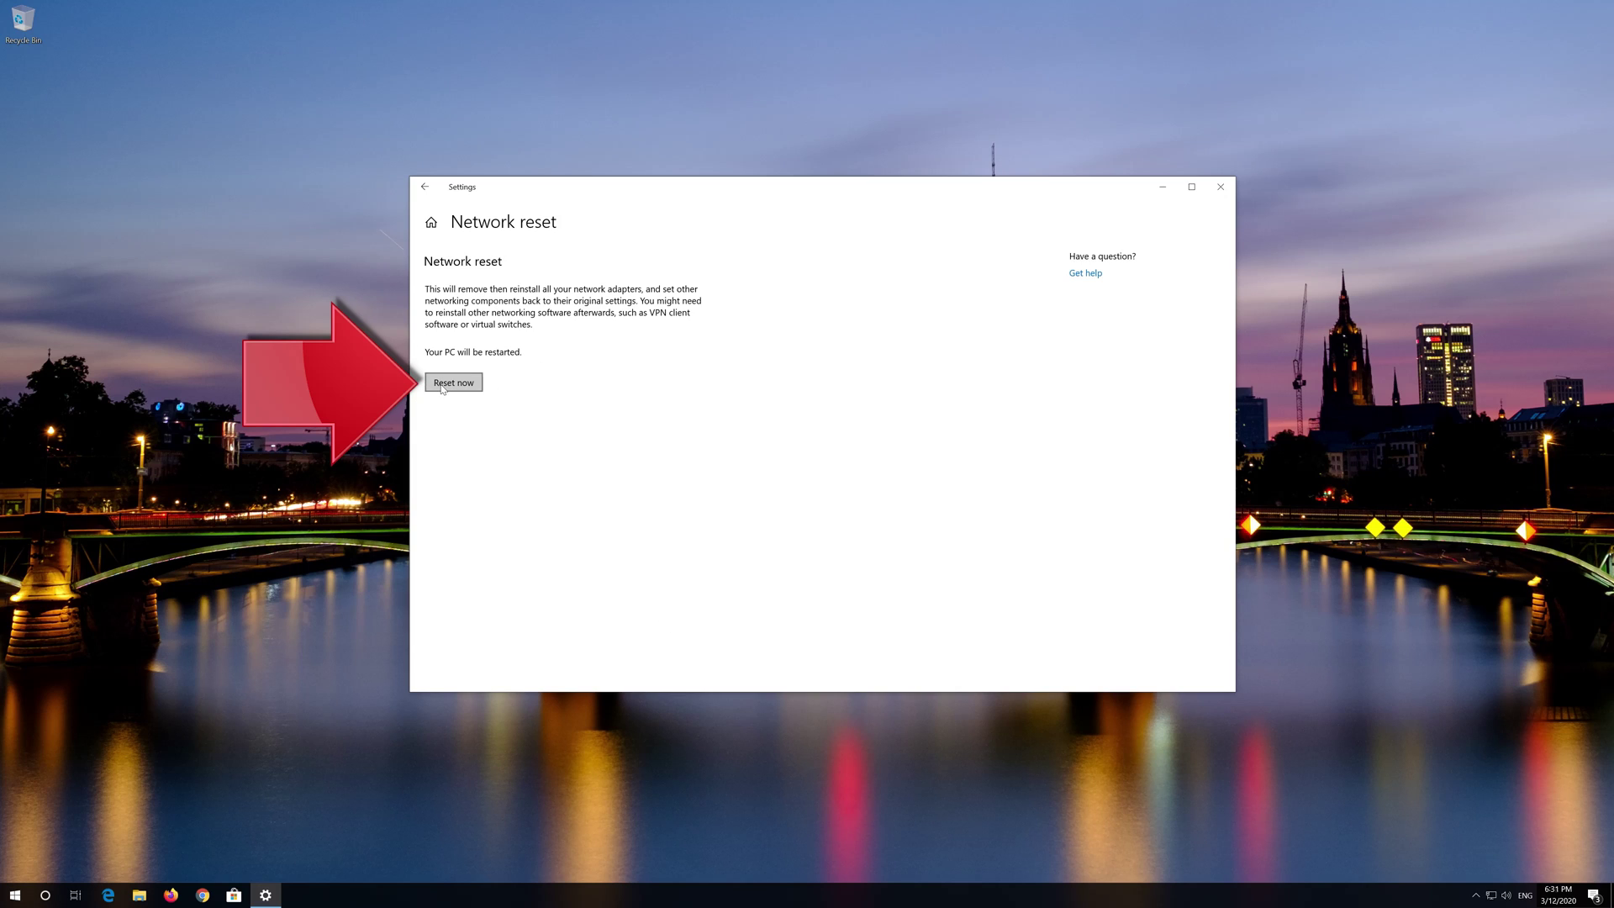
pyautogui.click(442, 387)
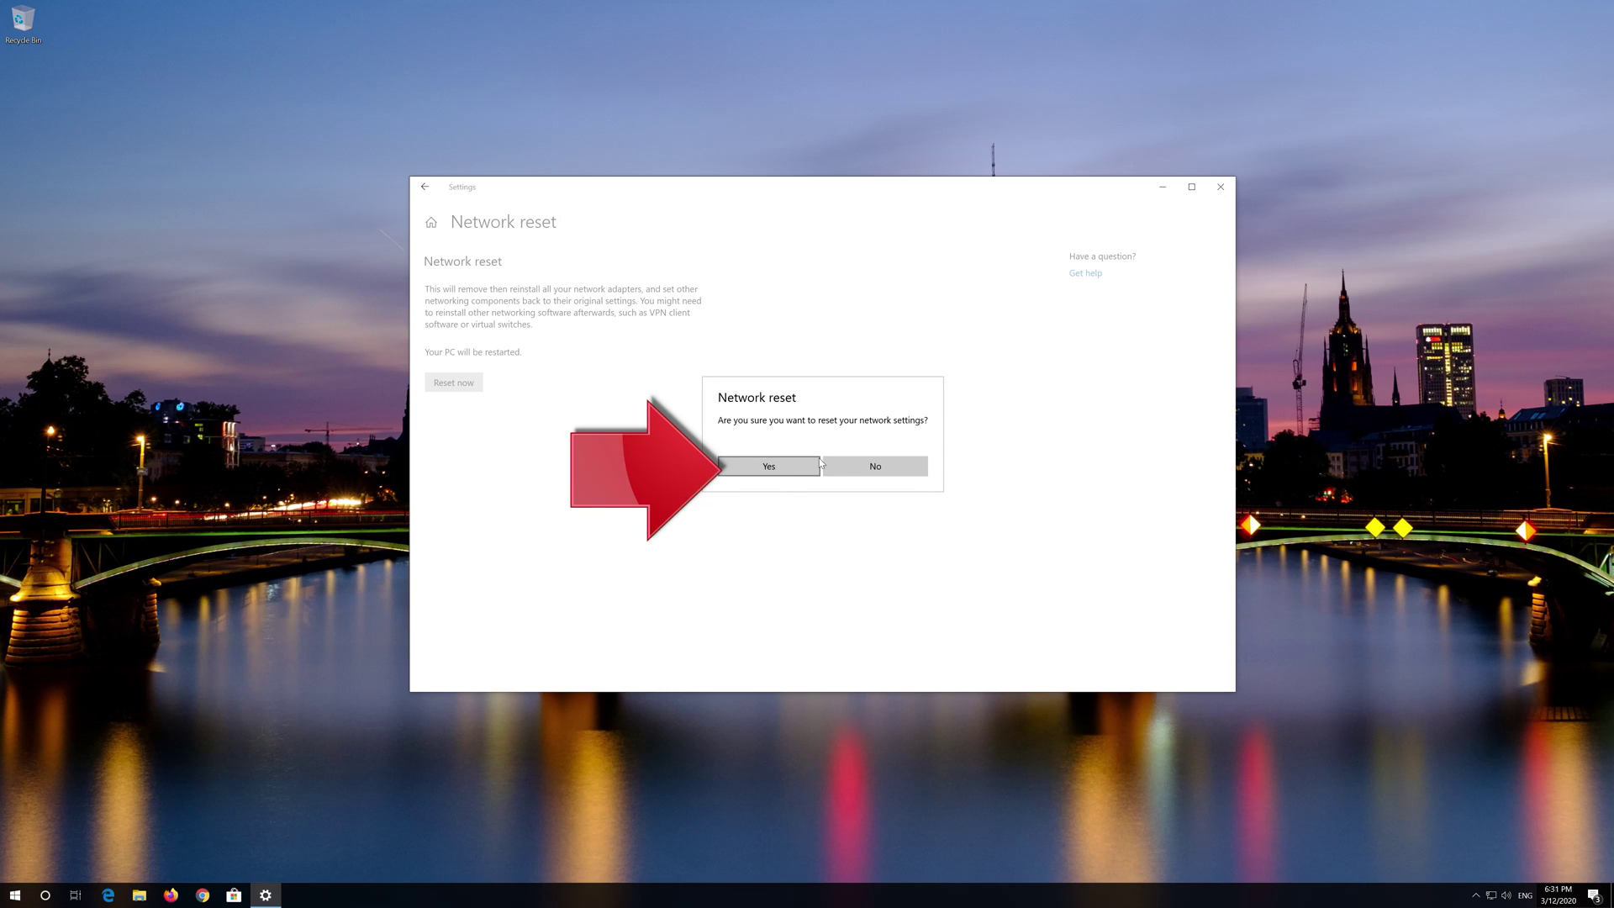
pyautogui.click(767, 469)
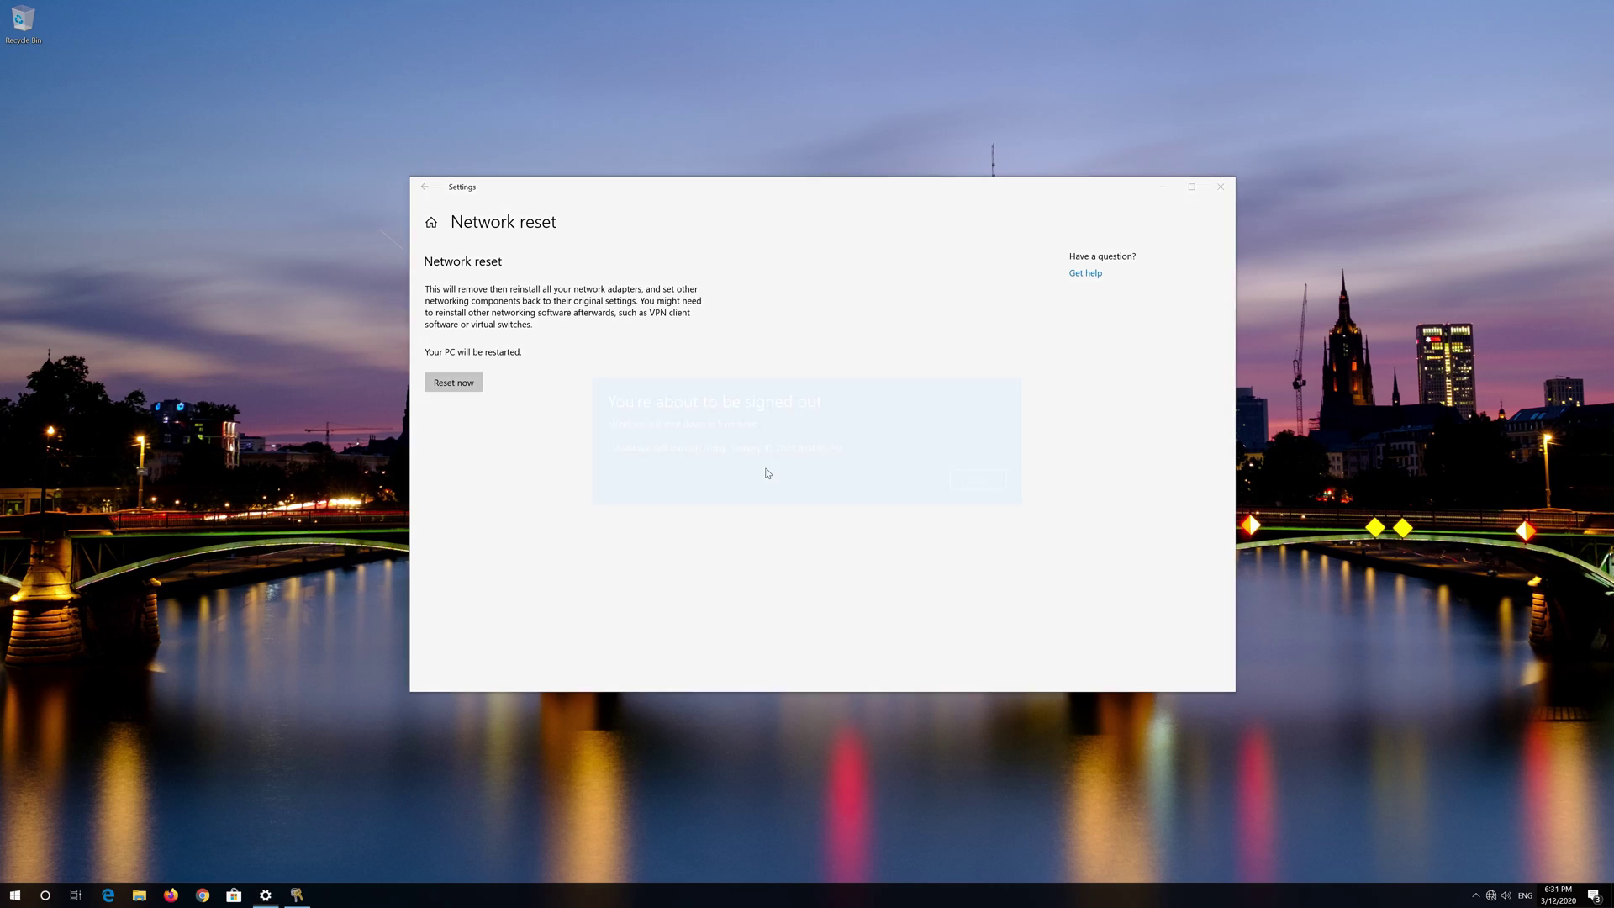